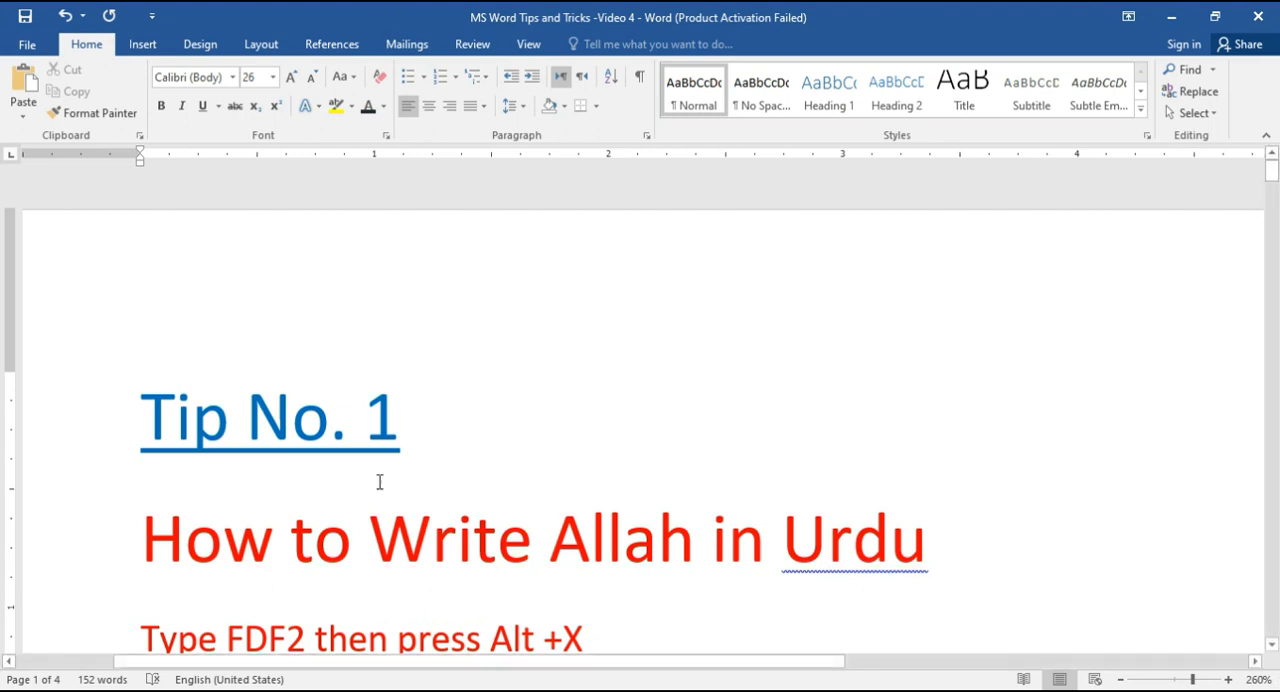
# Step: Enter the code FDF2 after the Allah symbol under Tip No. 1 and convert it to its Unicode character
pyautogui.scroll(-2, 379, 482)
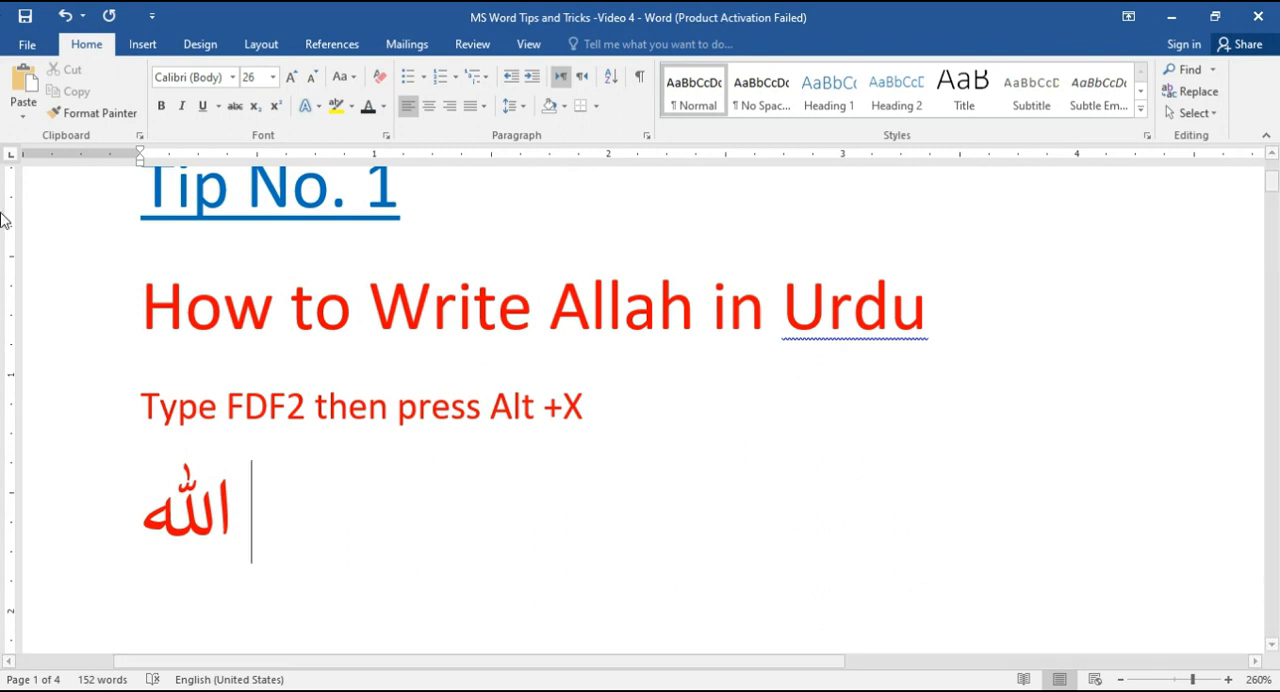
pyautogui.write('FDF')
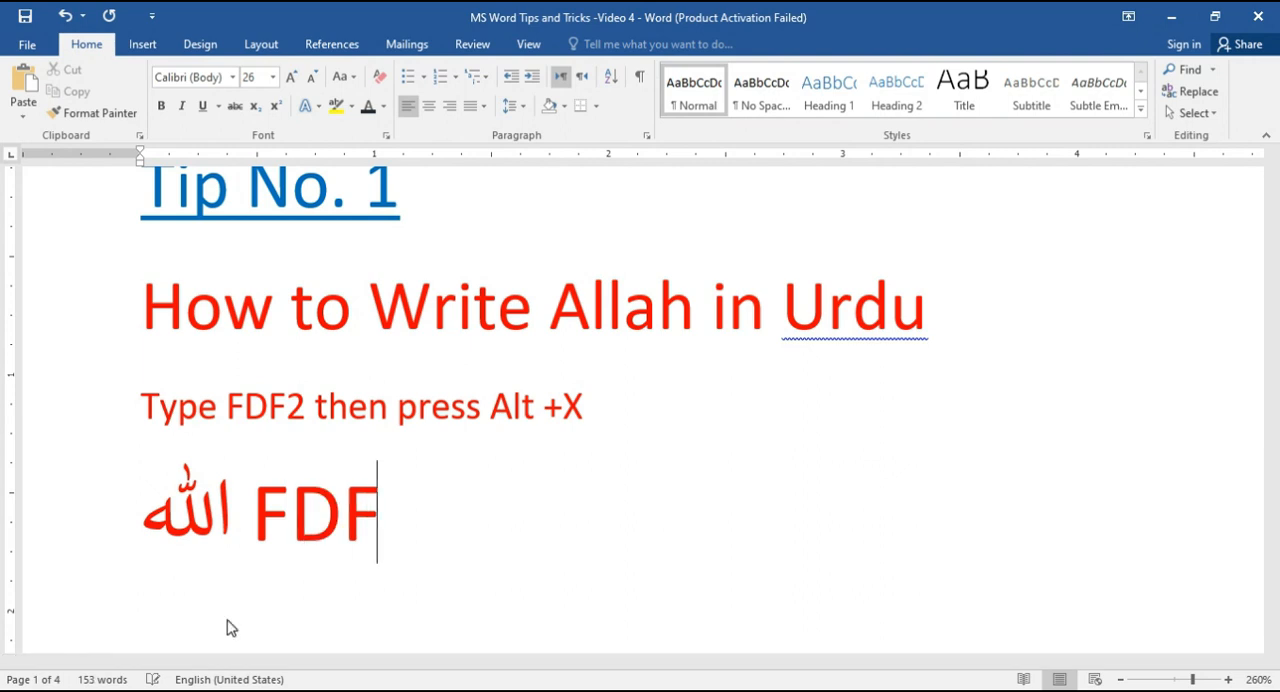
pyautogui.write('2')
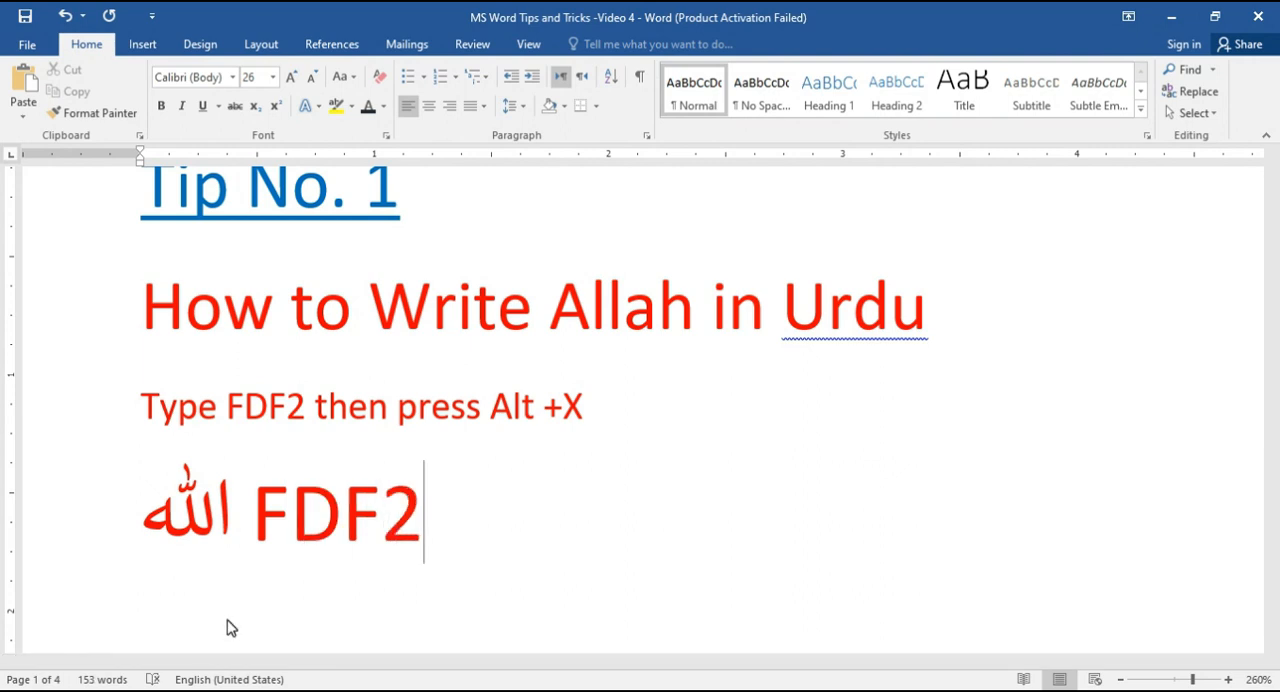
pyautogui.hotkey('alt', 'x')
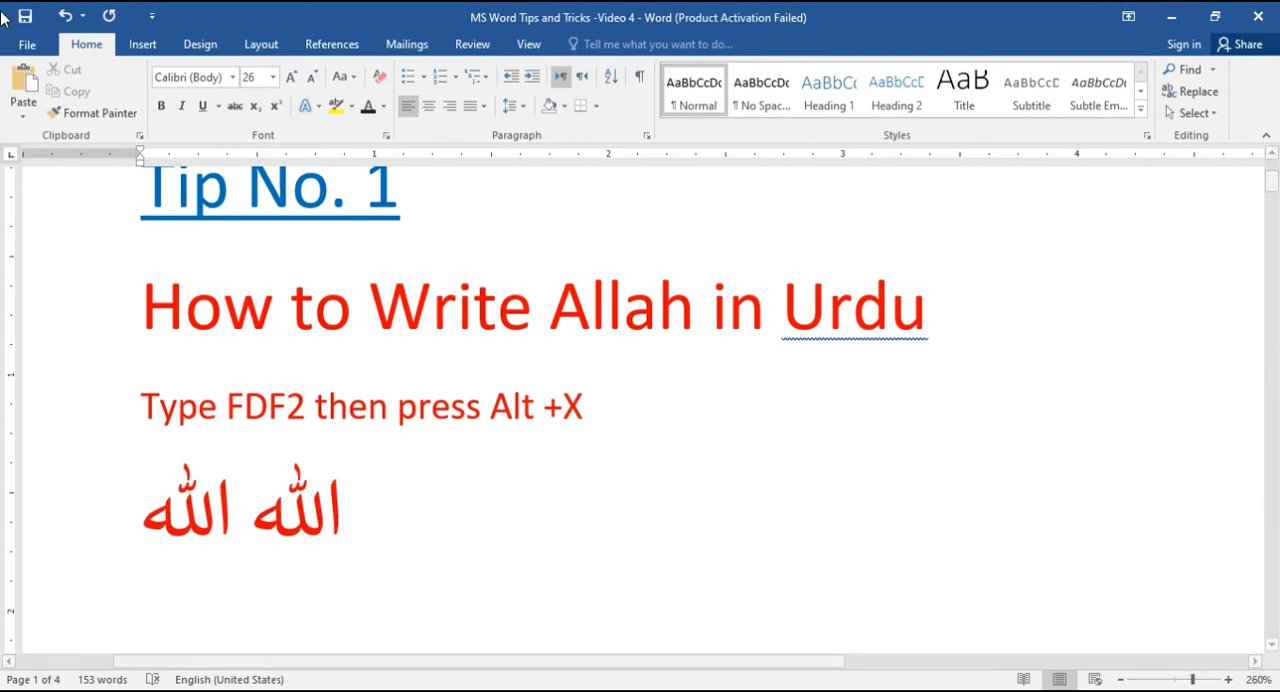
# Step: Enter the code FDF4 after the Muhammad symbol under Tip No. 2 and convert it to its Unicode character
pyautogui.scroll(-2, 452, 533)
pyautogui.scroll(-2, 452, 535)
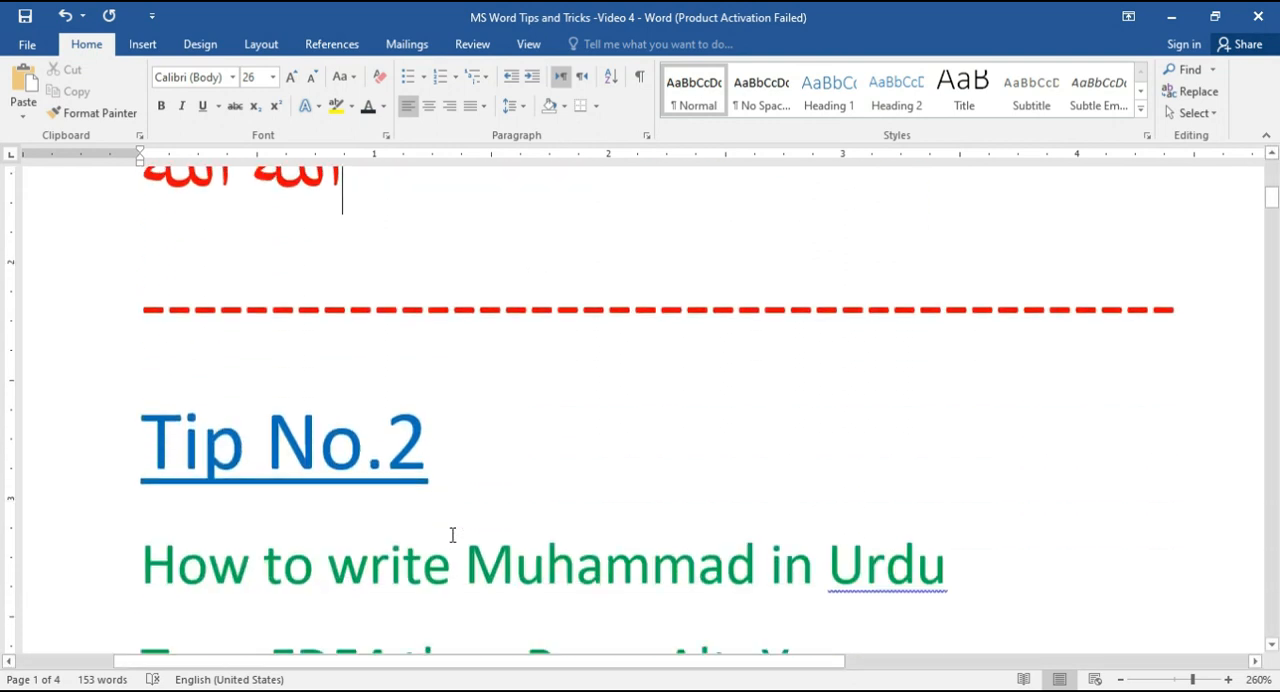
pyautogui.scroll(-3, 460, 520)
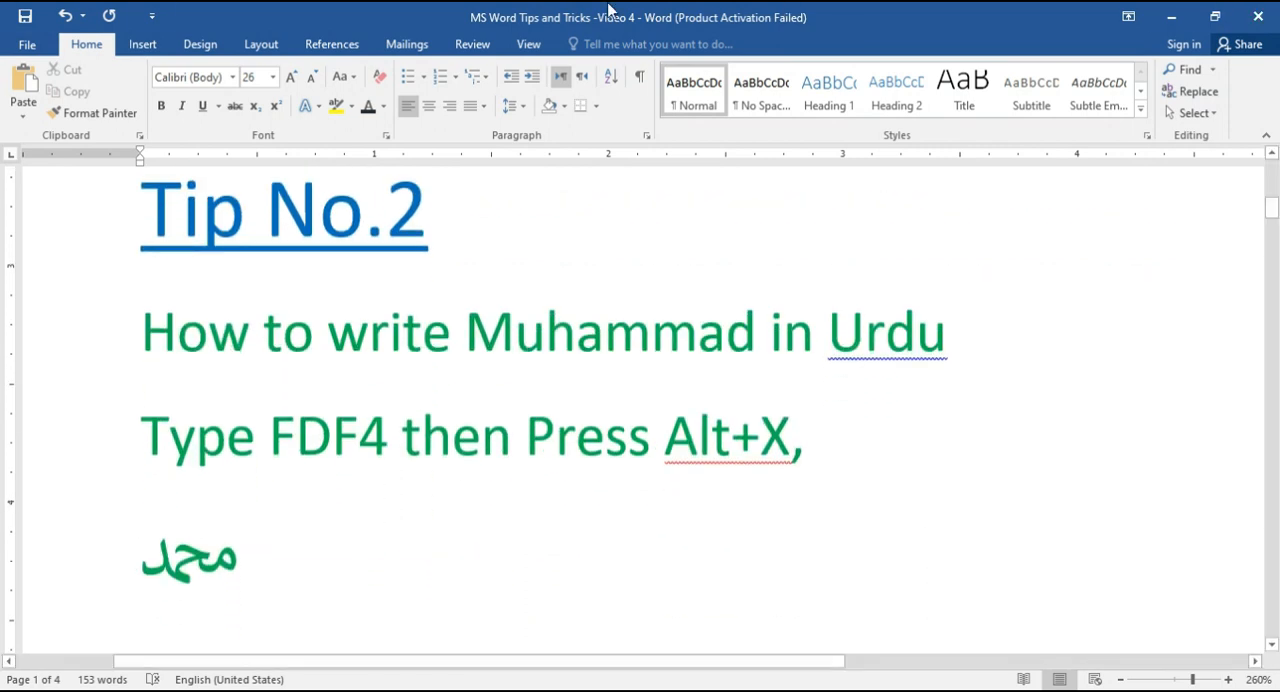
pyautogui.click(280, 557)
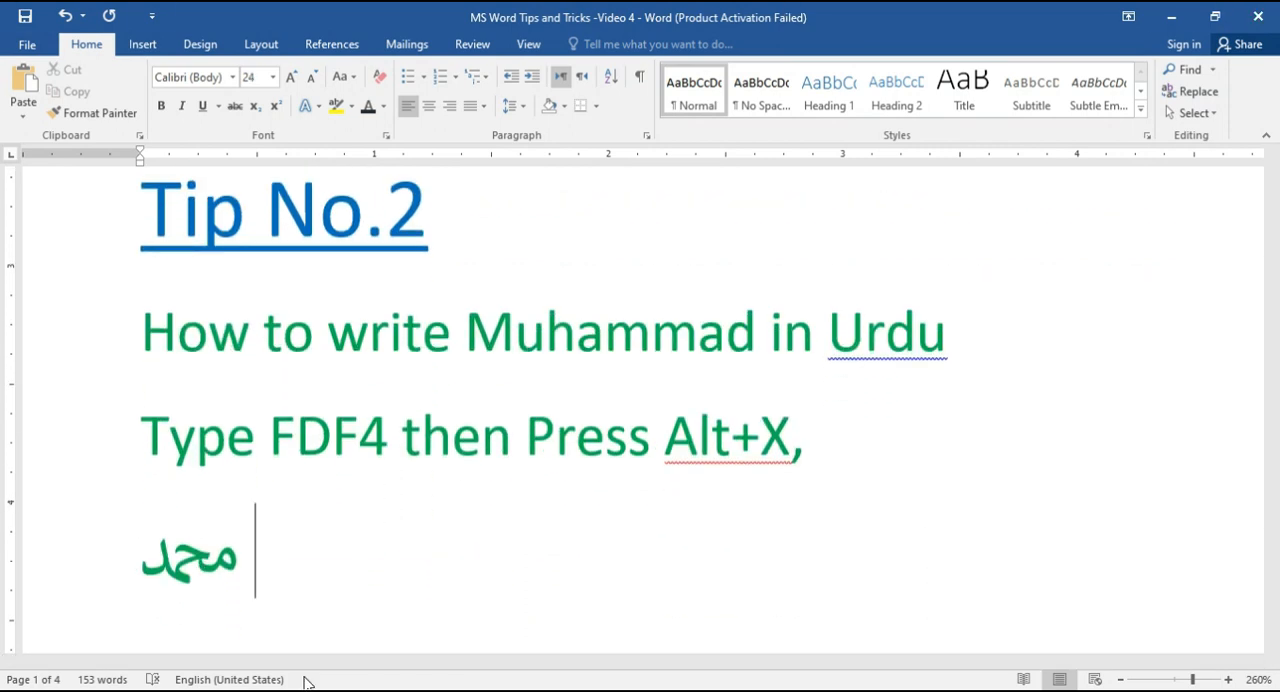
pyautogui.write('FD')
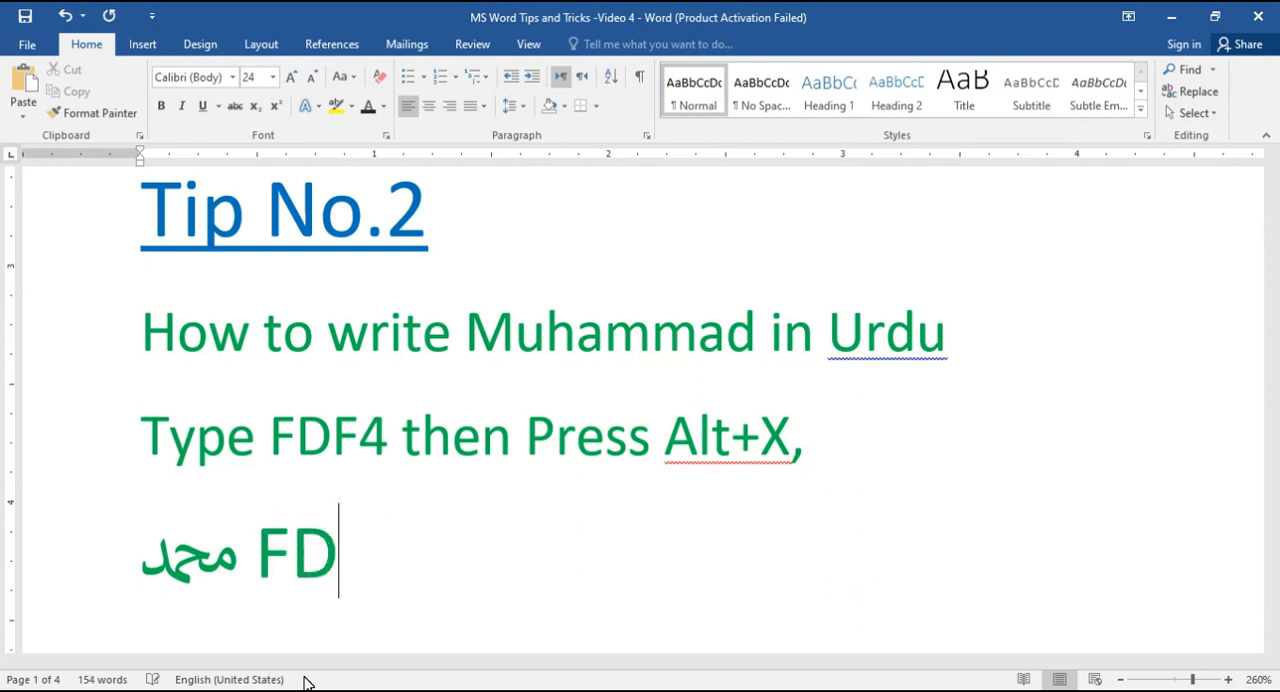
pyautogui.write('F4')
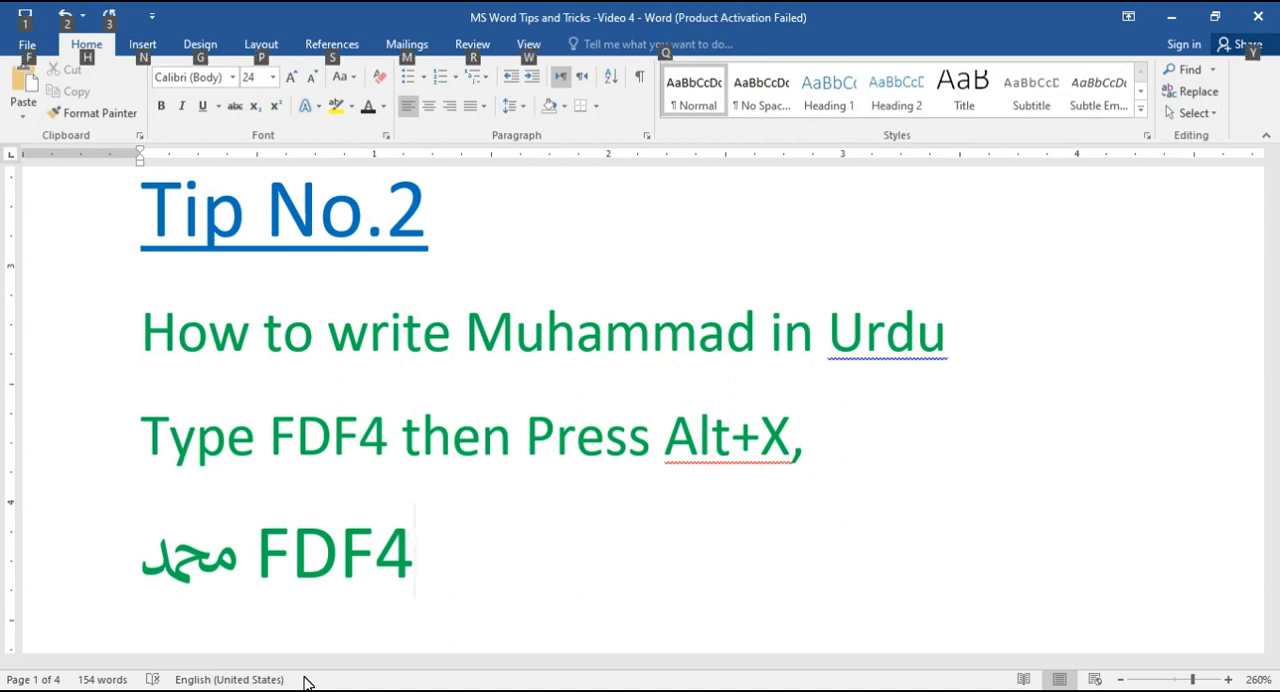
pyautogui.hotkey('alt', 'x')
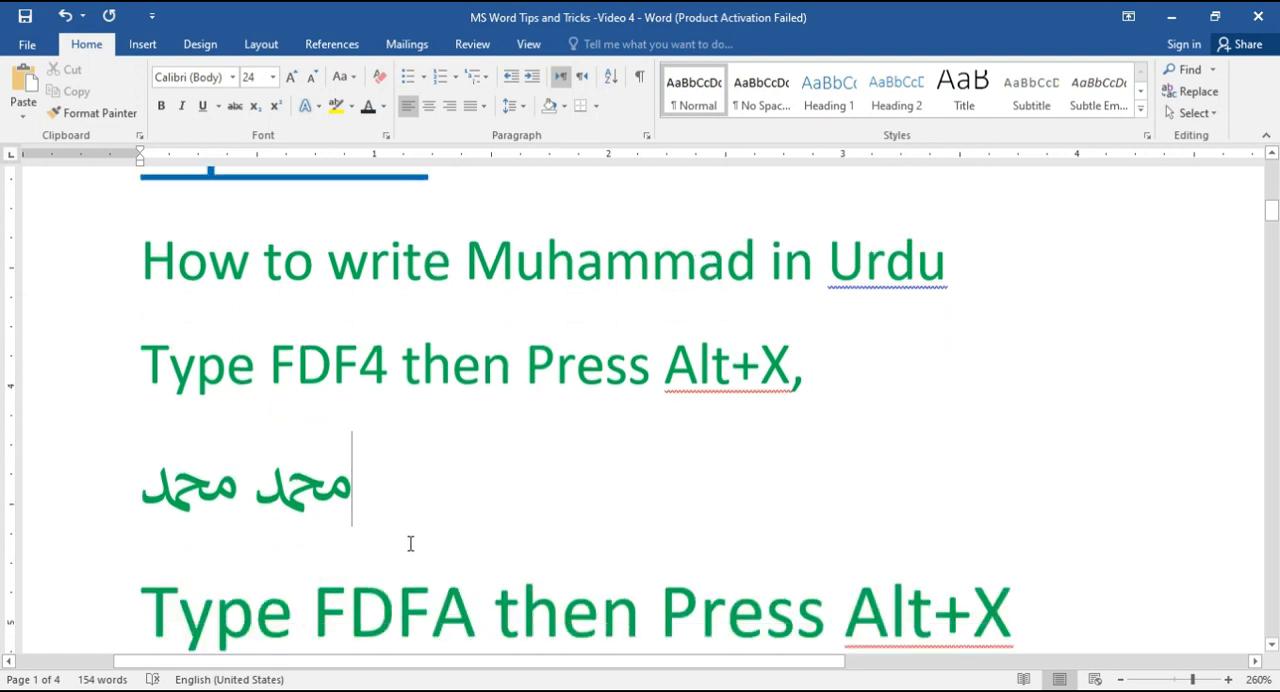
# Step: Enter the code FDFA after the symbol below the FDFA instruction and convert it to its Unicode character
pyautogui.scroll(-3, 410, 543)
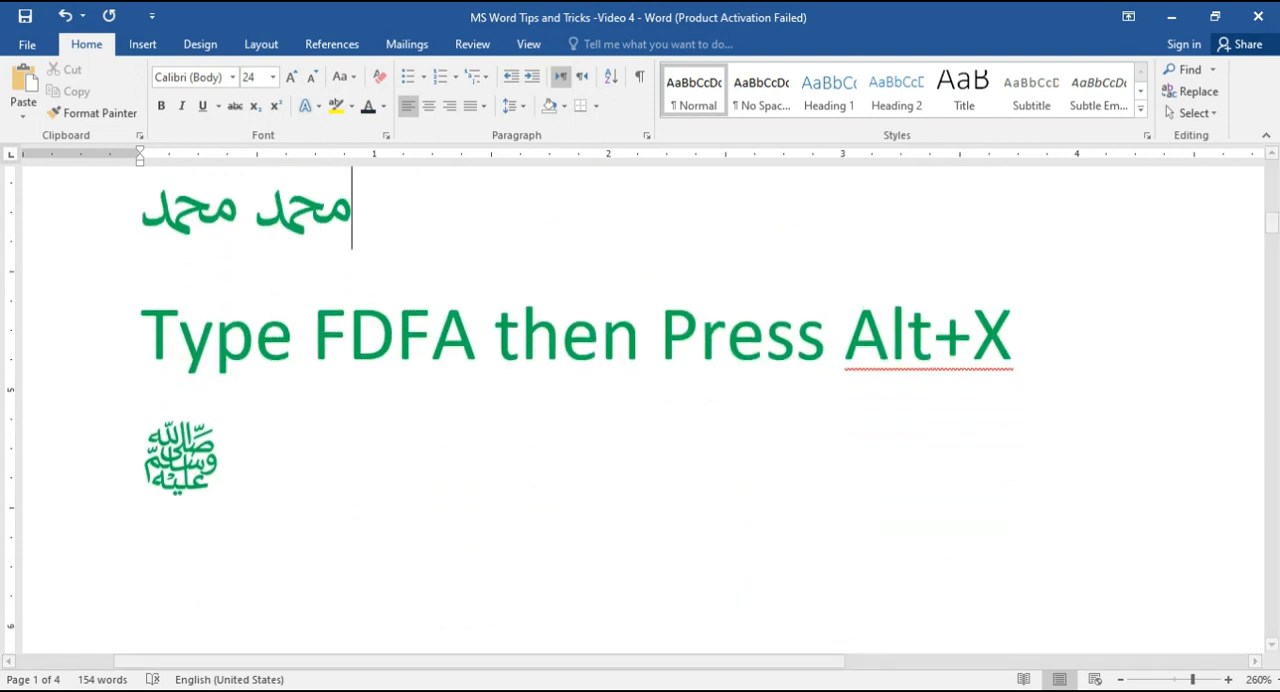
pyautogui.click(271, 472)
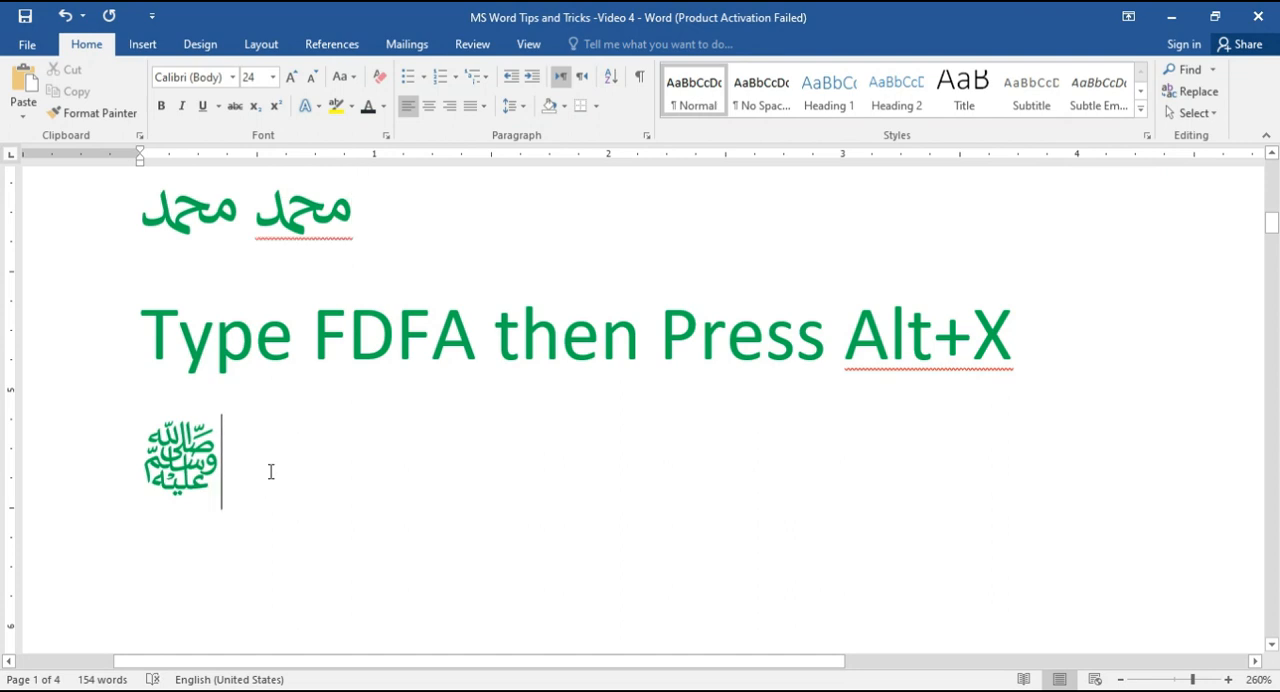
pyautogui.write('FD')
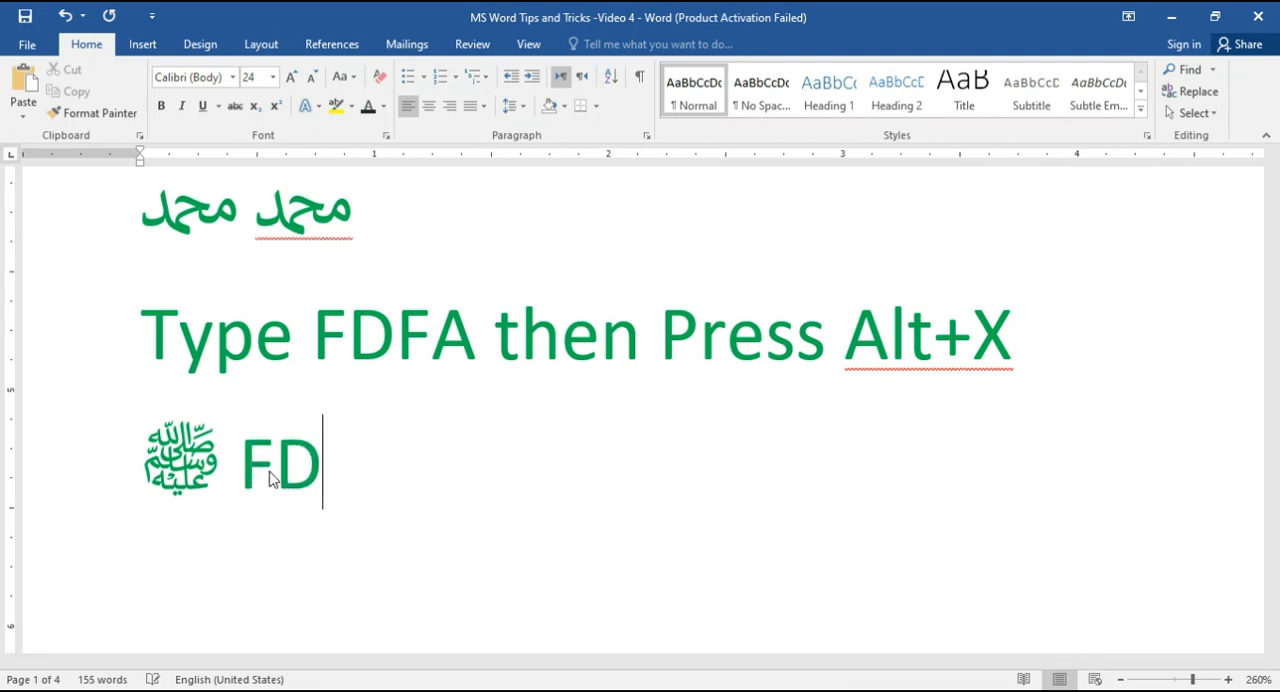
pyautogui.write('FA')
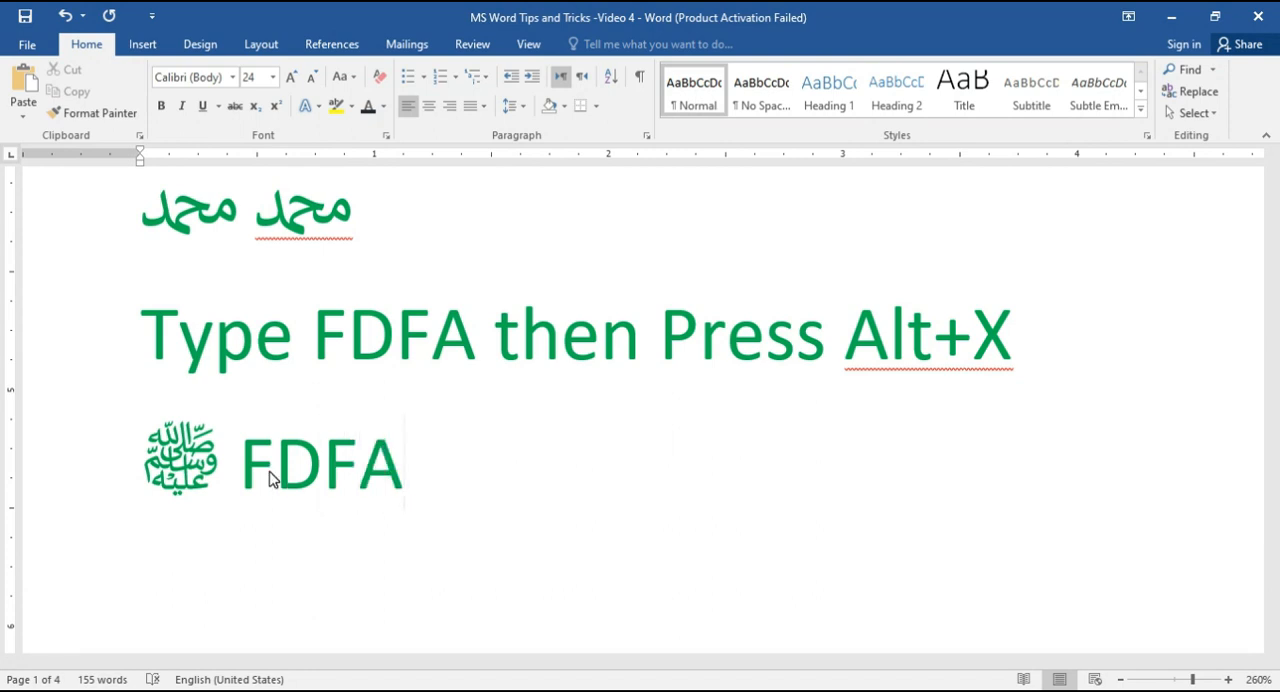
pyautogui.hotkey('alt', 'x')
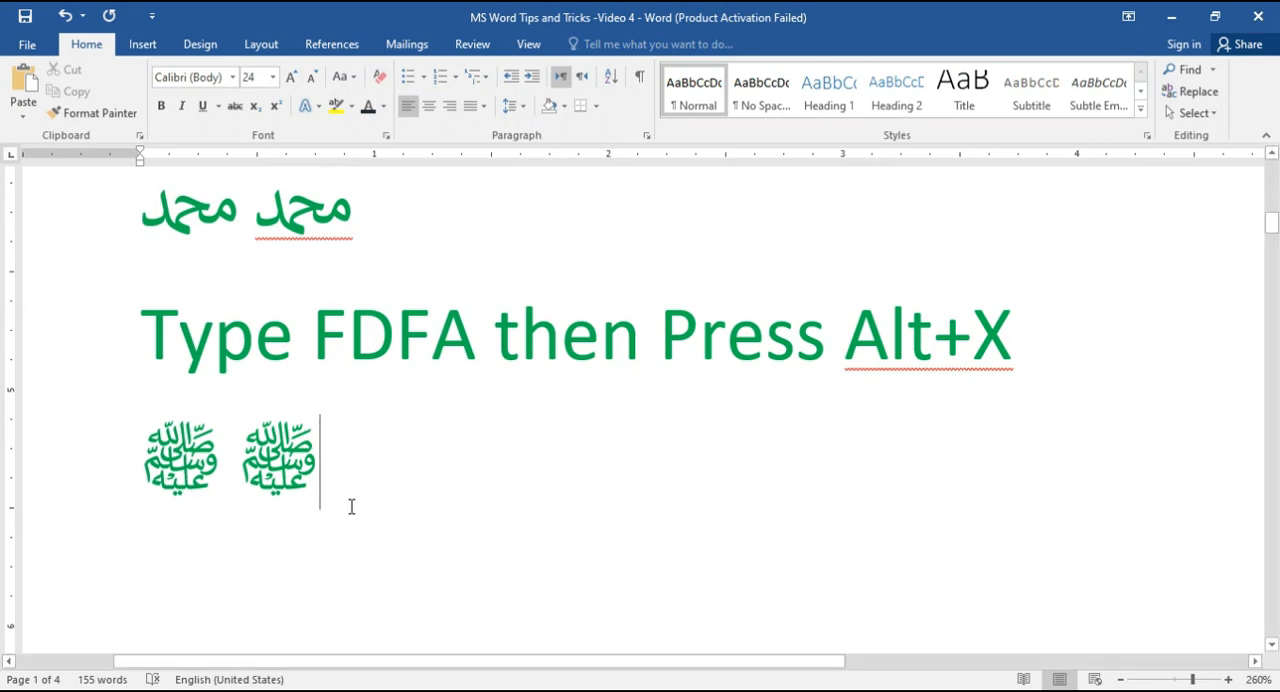
# Step: Add a second bird symbol beside the one under Tip No. 3 by converting the code 1F54A to Unicode
pyautogui.scroll(-1, 351, 506)
pyautogui.scroll(-3, 351, 506)
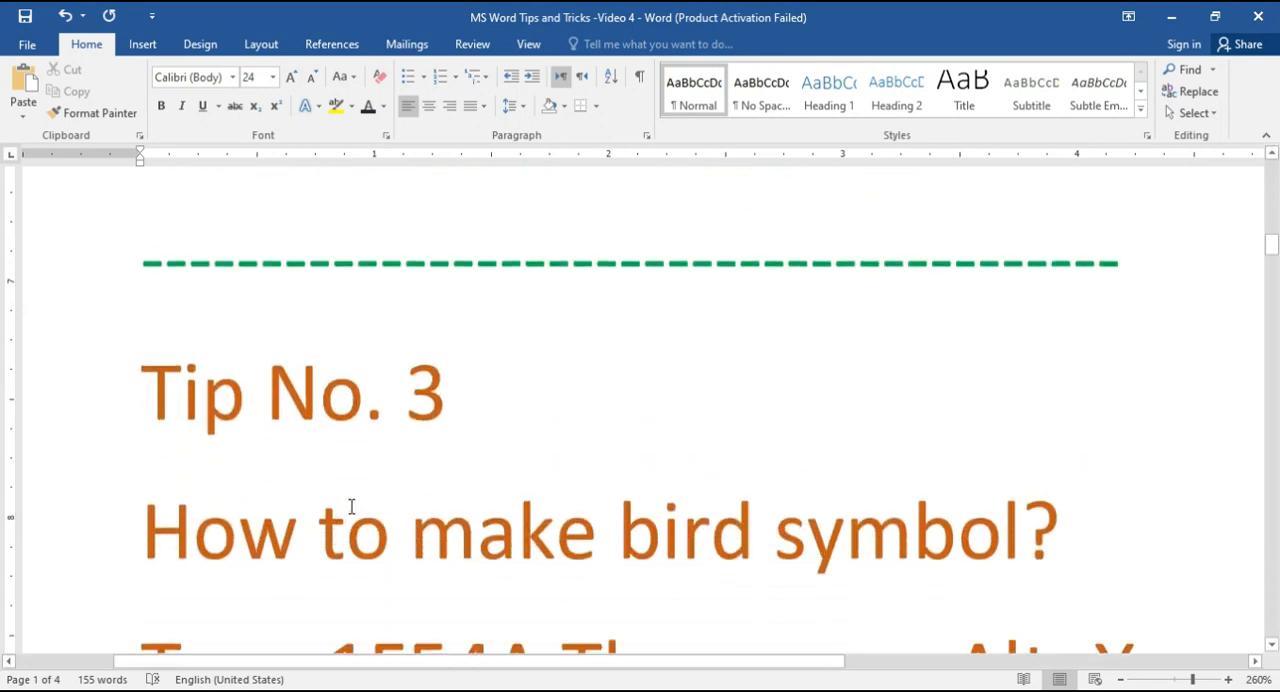
pyautogui.scroll(-1, 351, 506)
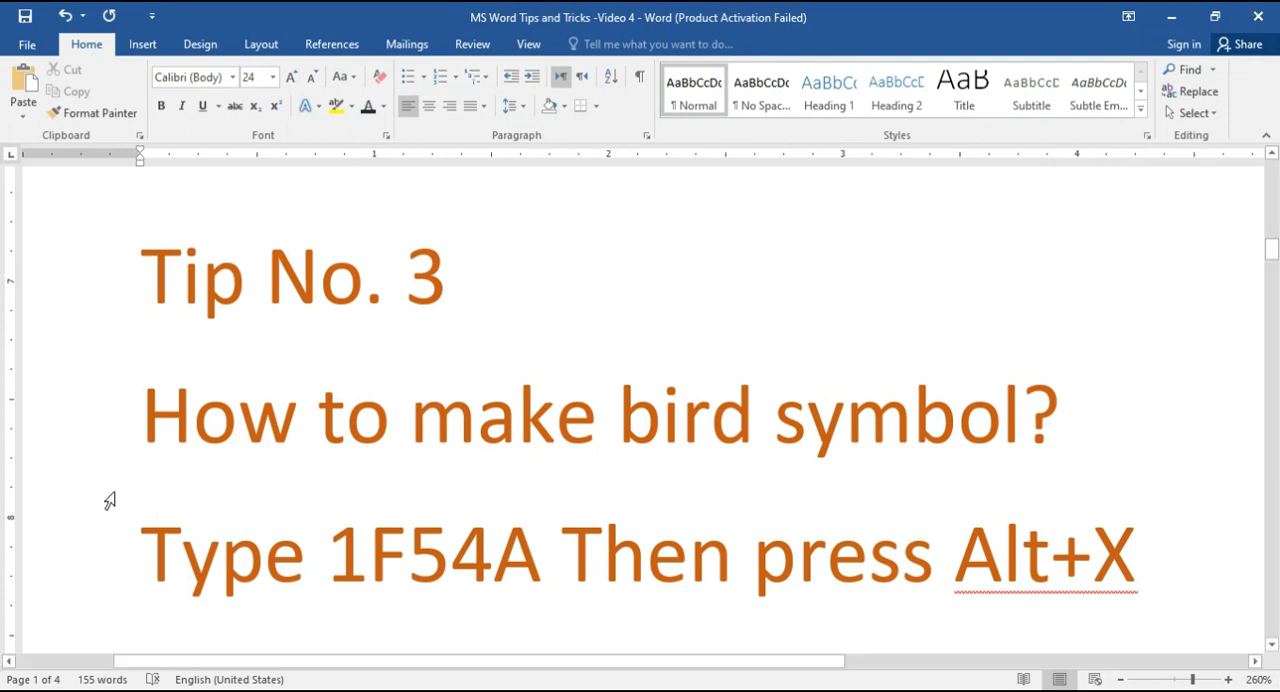
pyautogui.scroll(-3, 234, 434)
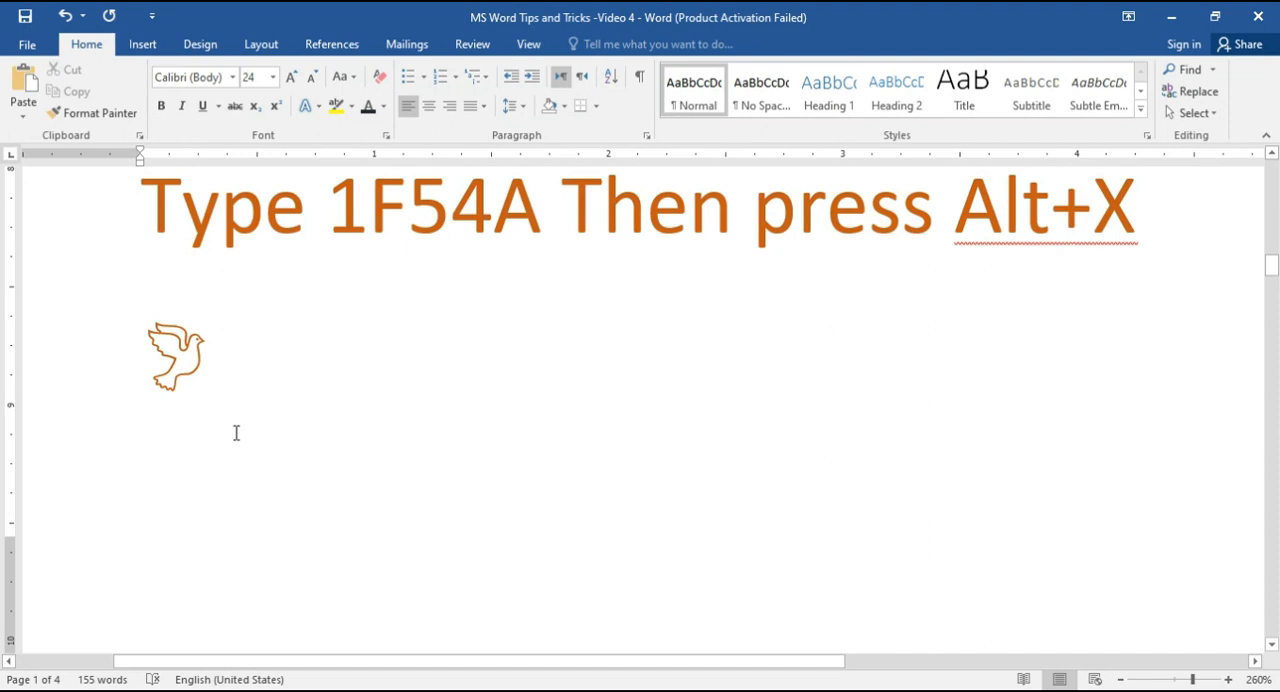
pyautogui.click(241, 375)
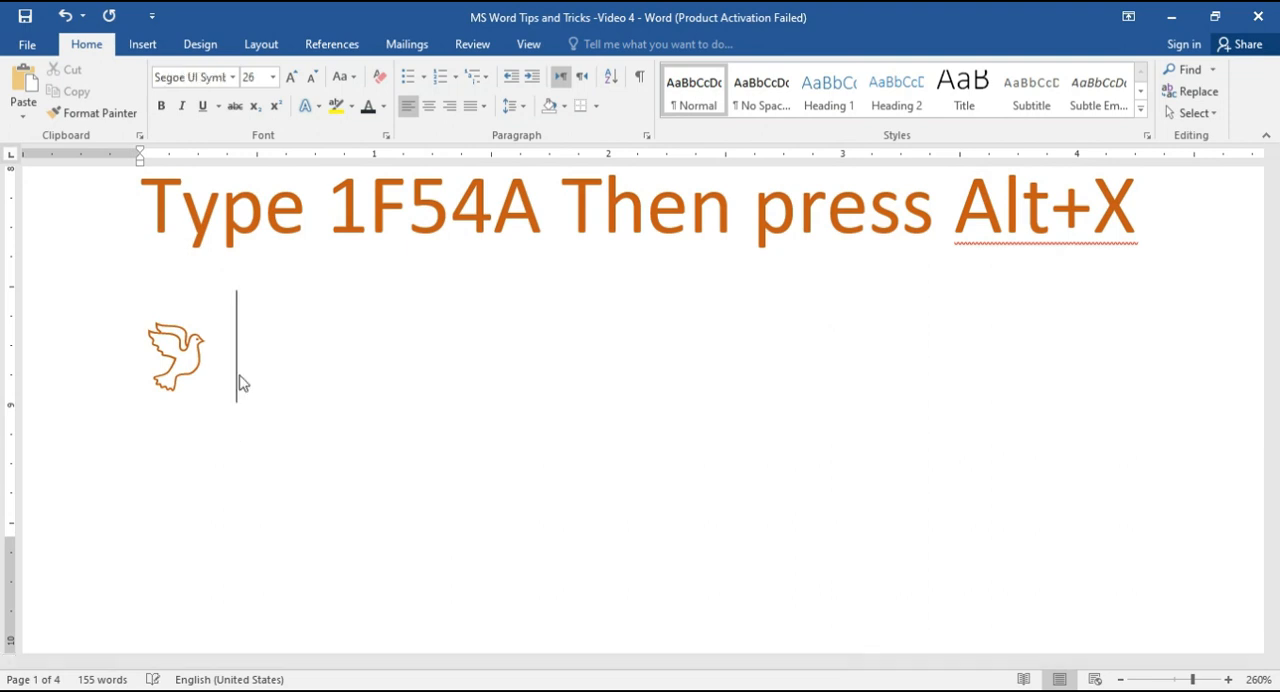
pyautogui.write('1')
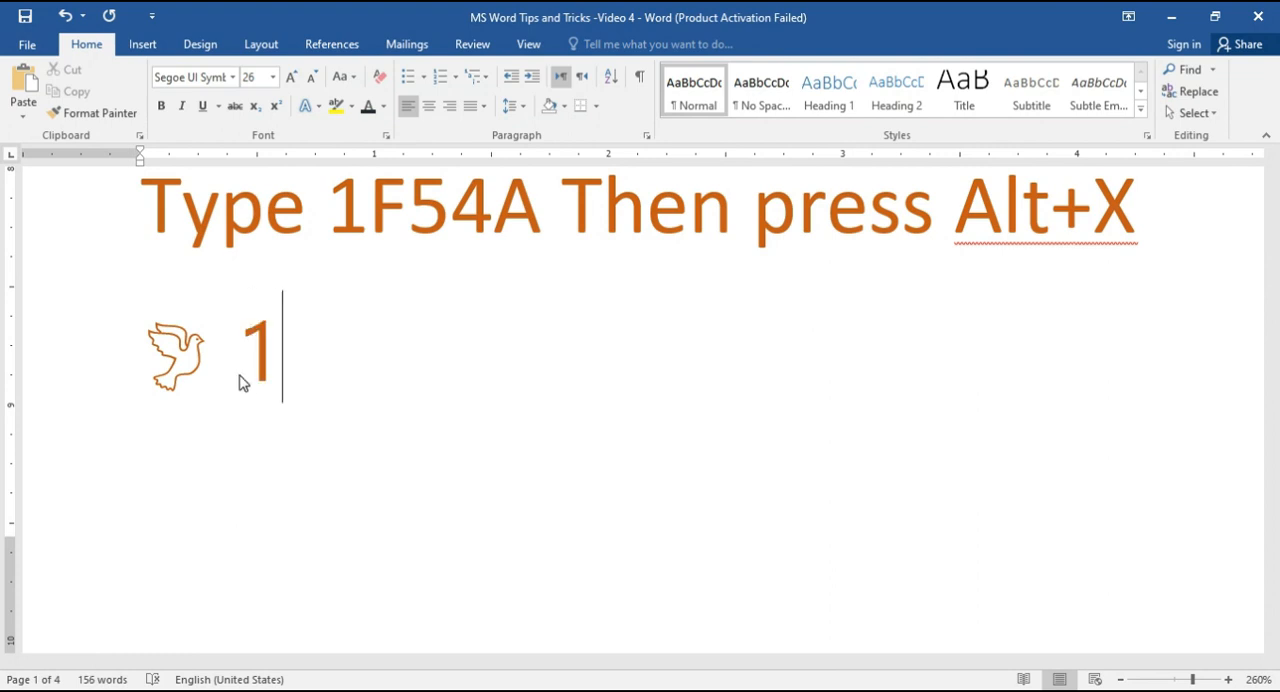
pyautogui.write('F54')
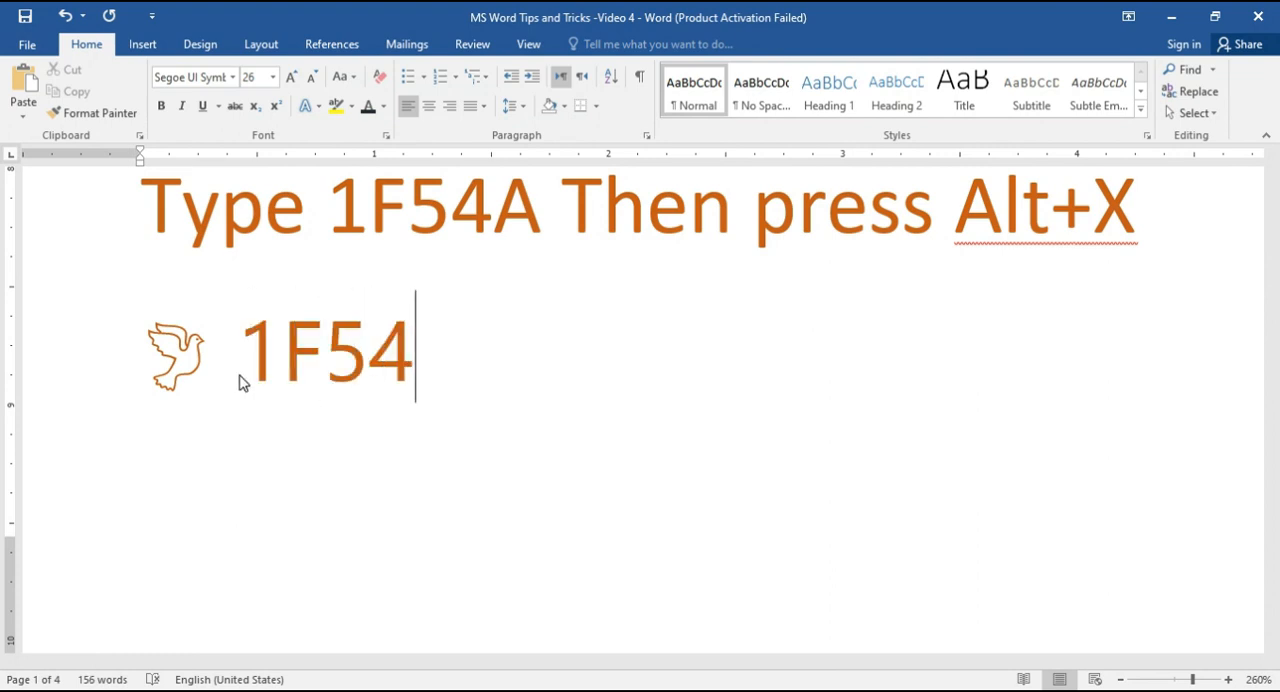
pyautogui.write('A')
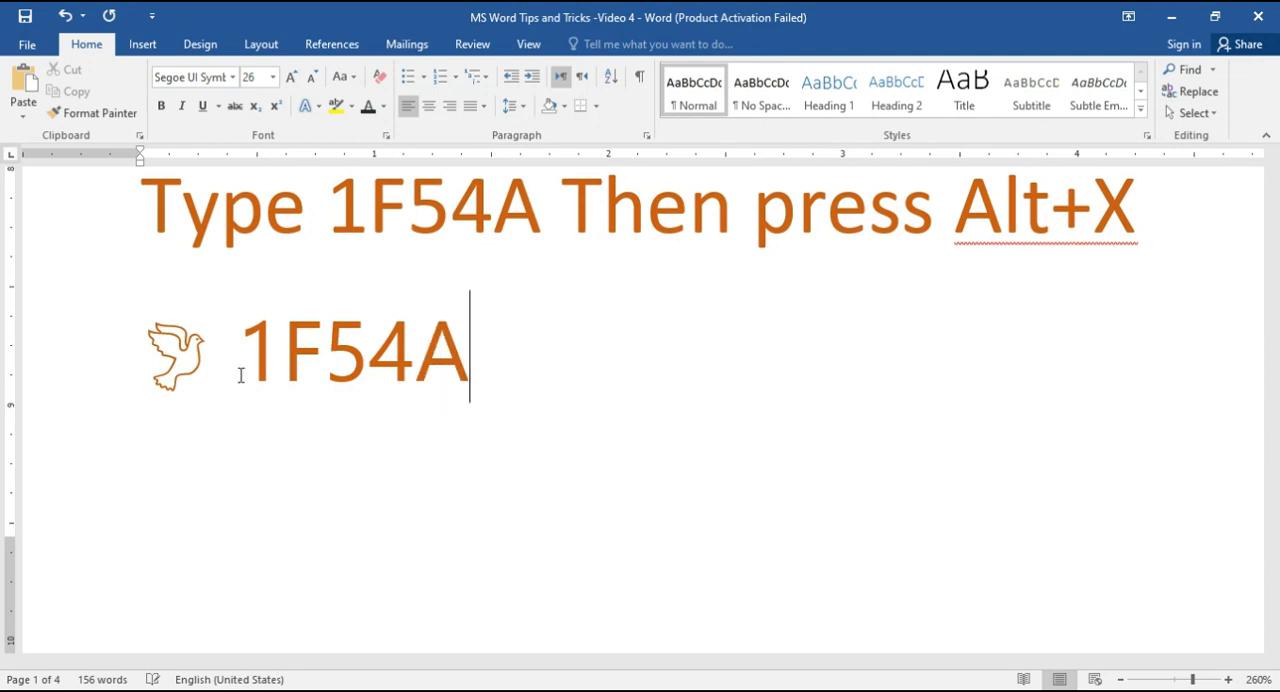
pyautogui.hotkey('alt', 'x')
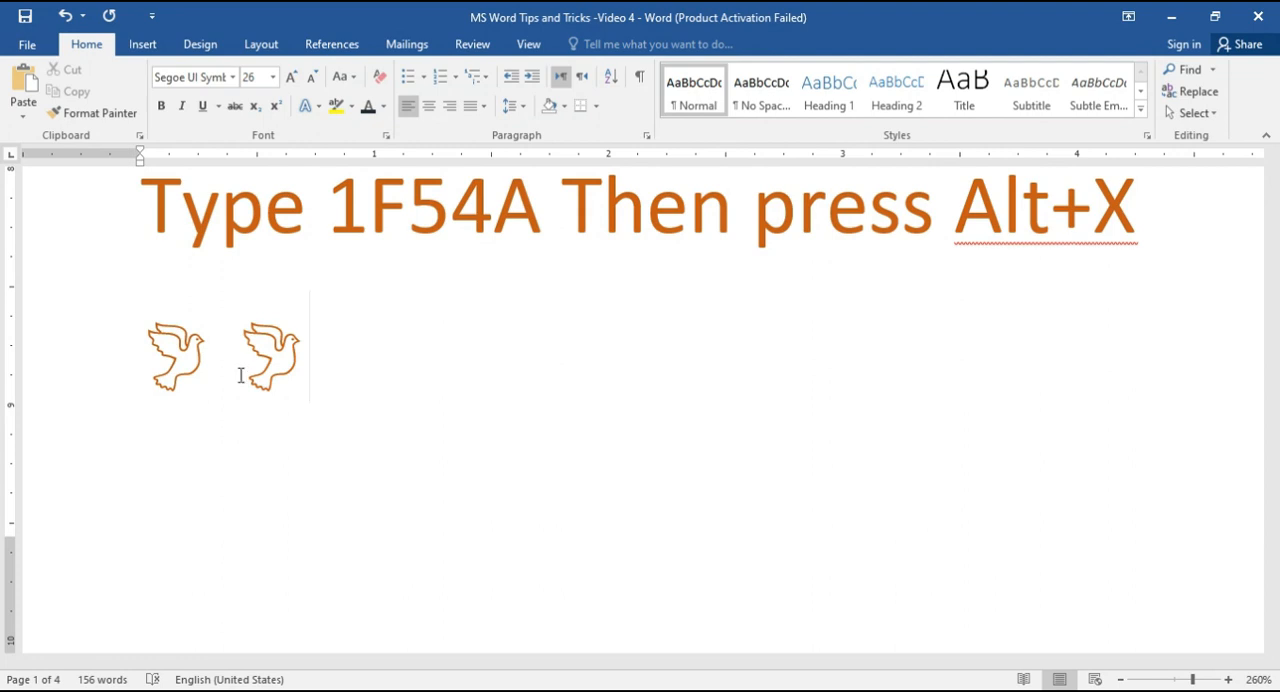
# Step: Add a third bird symbol on the same line by converting the code 1F54A to Unicode
pyautogui.write('1F')
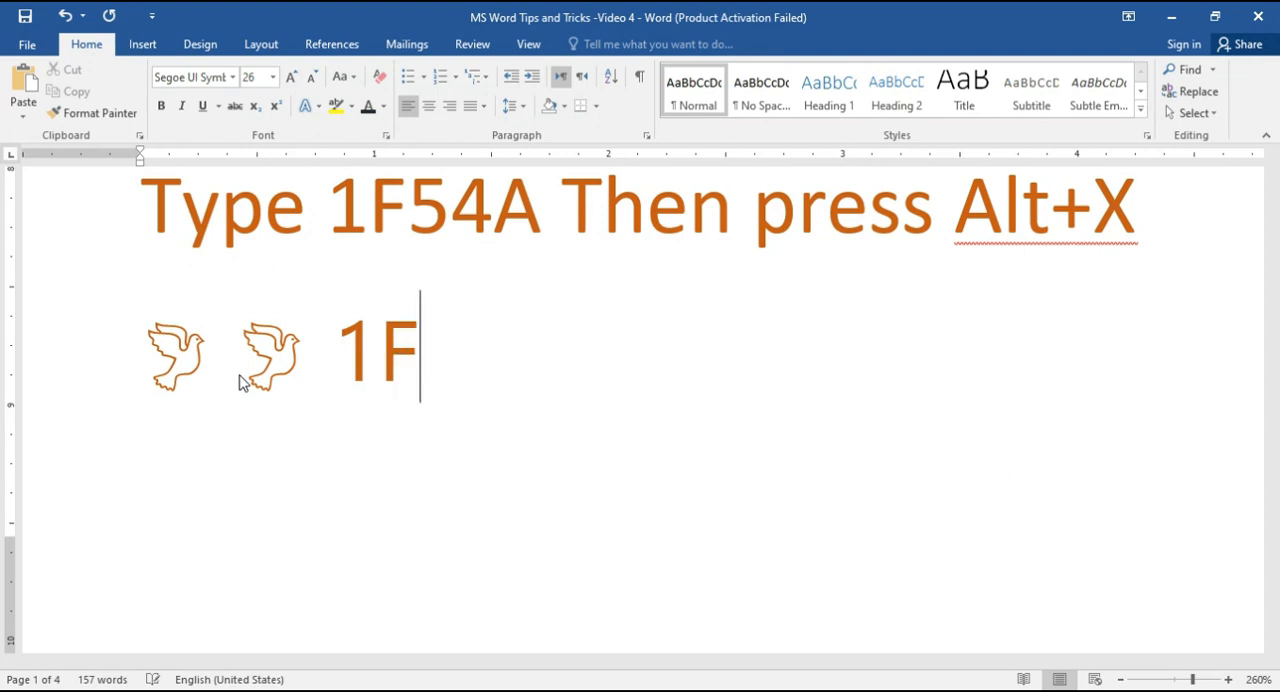
pyautogui.write('5')
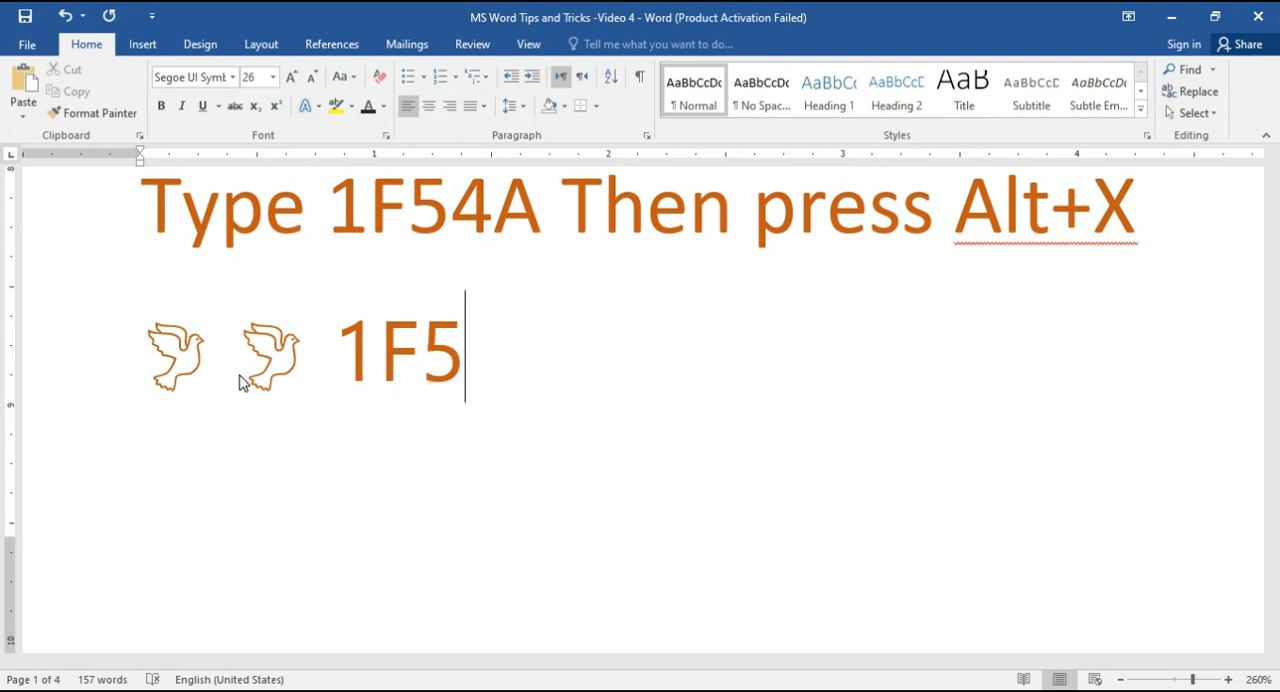
pyautogui.write('4')
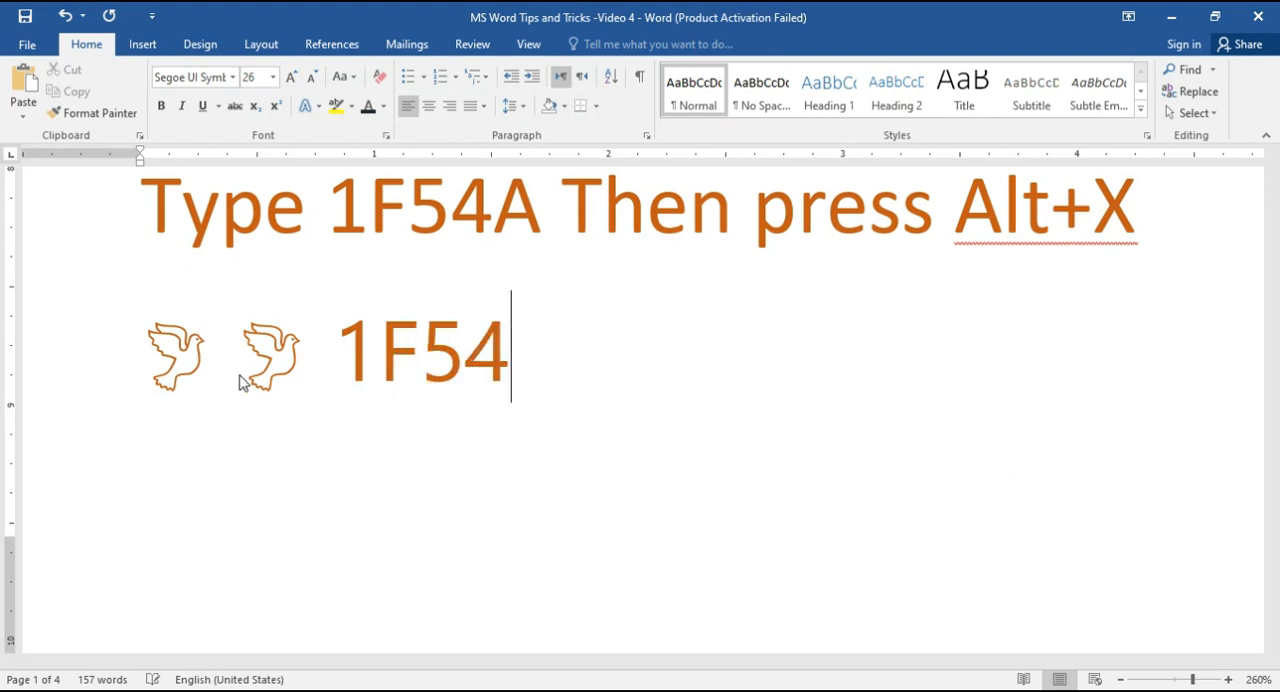
pyautogui.write('A')
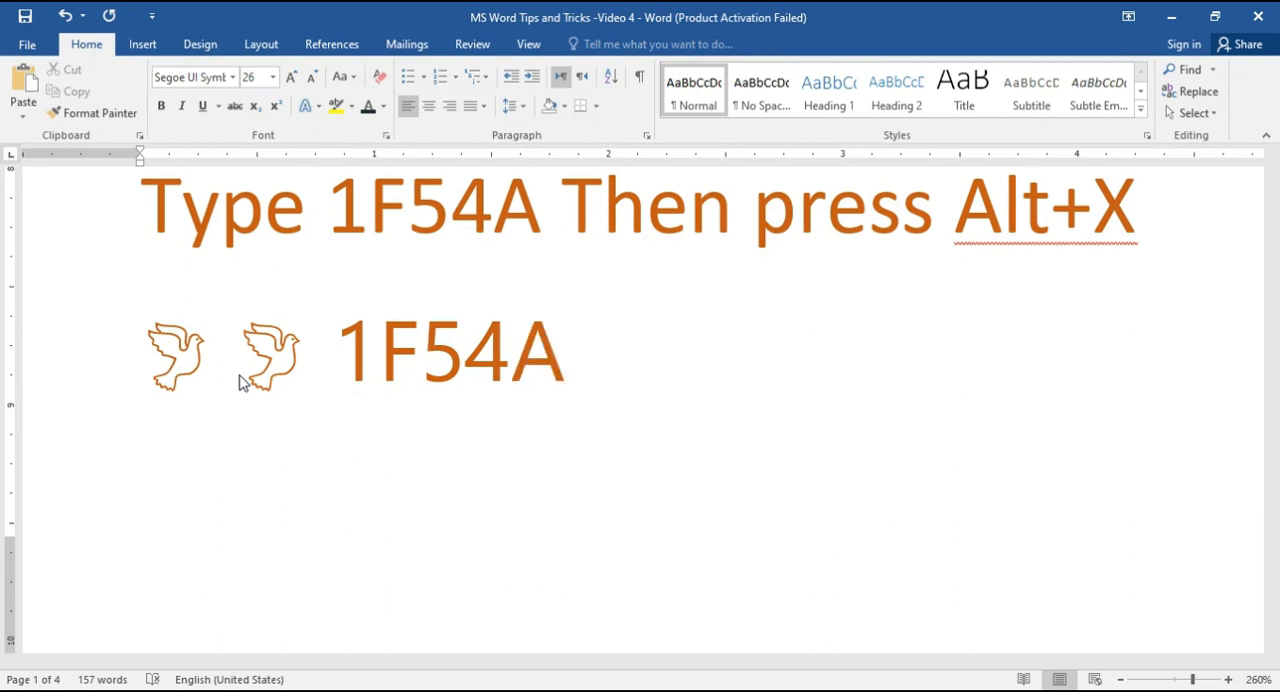
pyautogui.hotkey('alt', 'x')
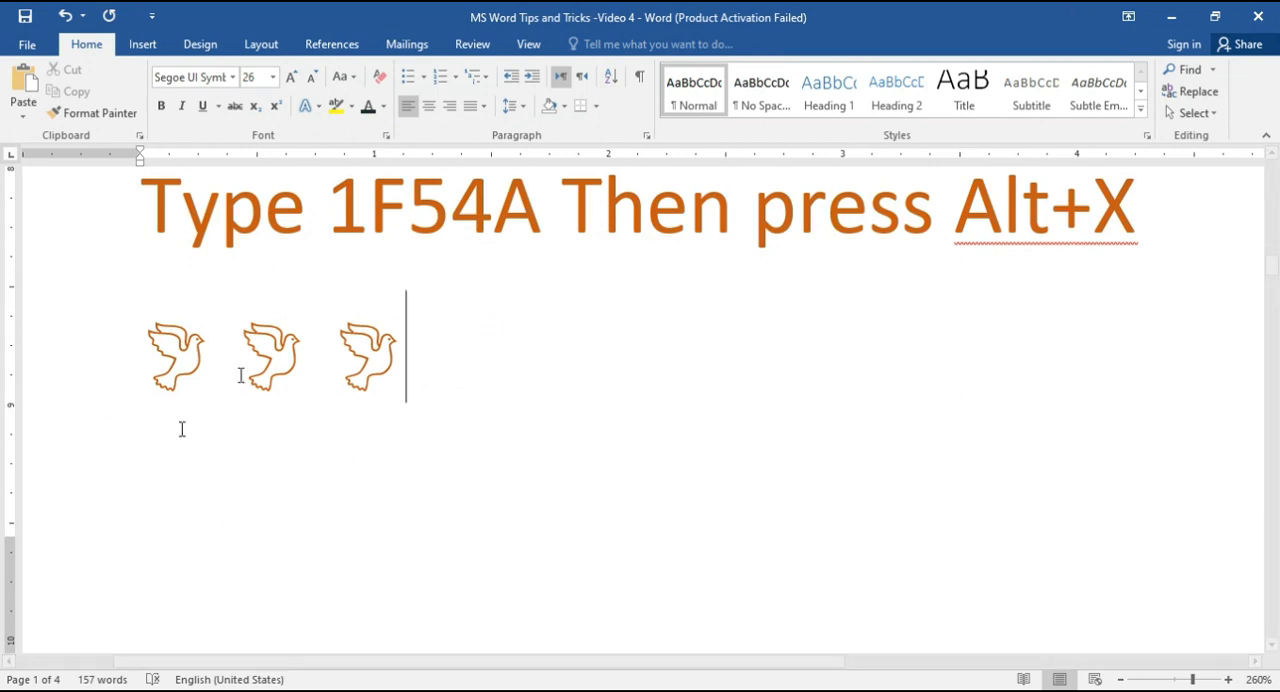
# Step: Replace the time on the Current Time line under Tip No. 4 with an automatically inserted current time
pyautogui.scroll(-10, 267, 403)
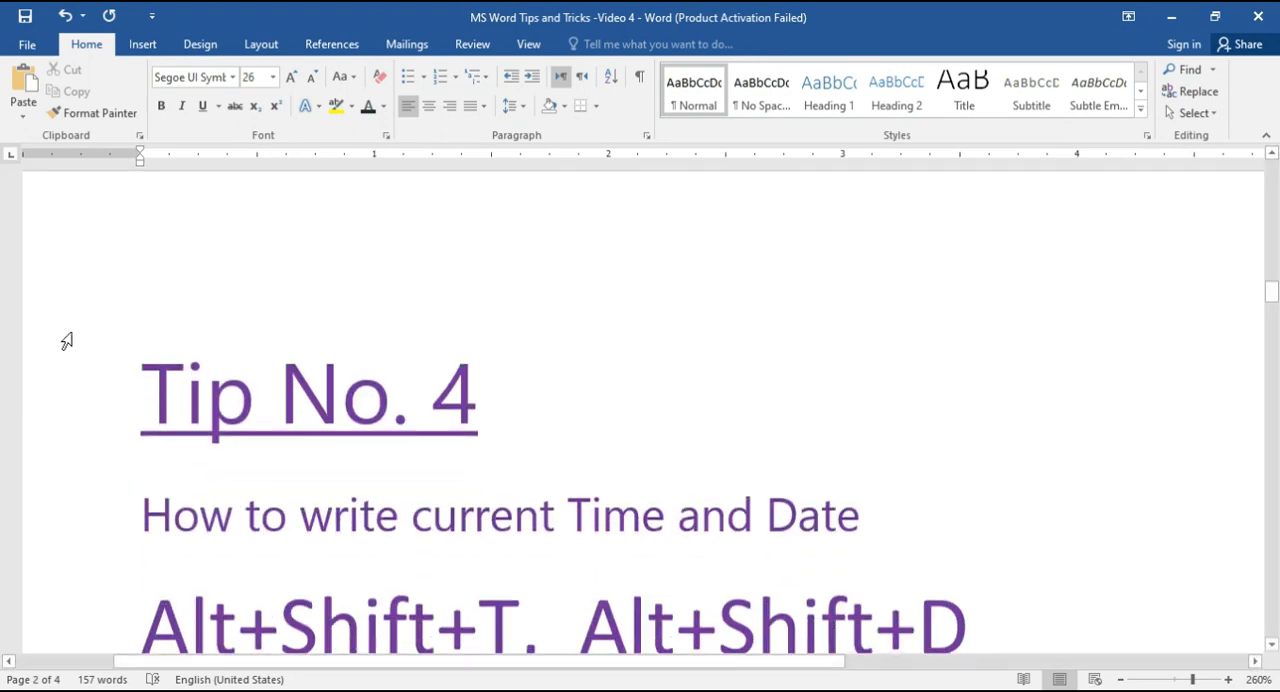
pyautogui.scroll(-3, 283, 556)
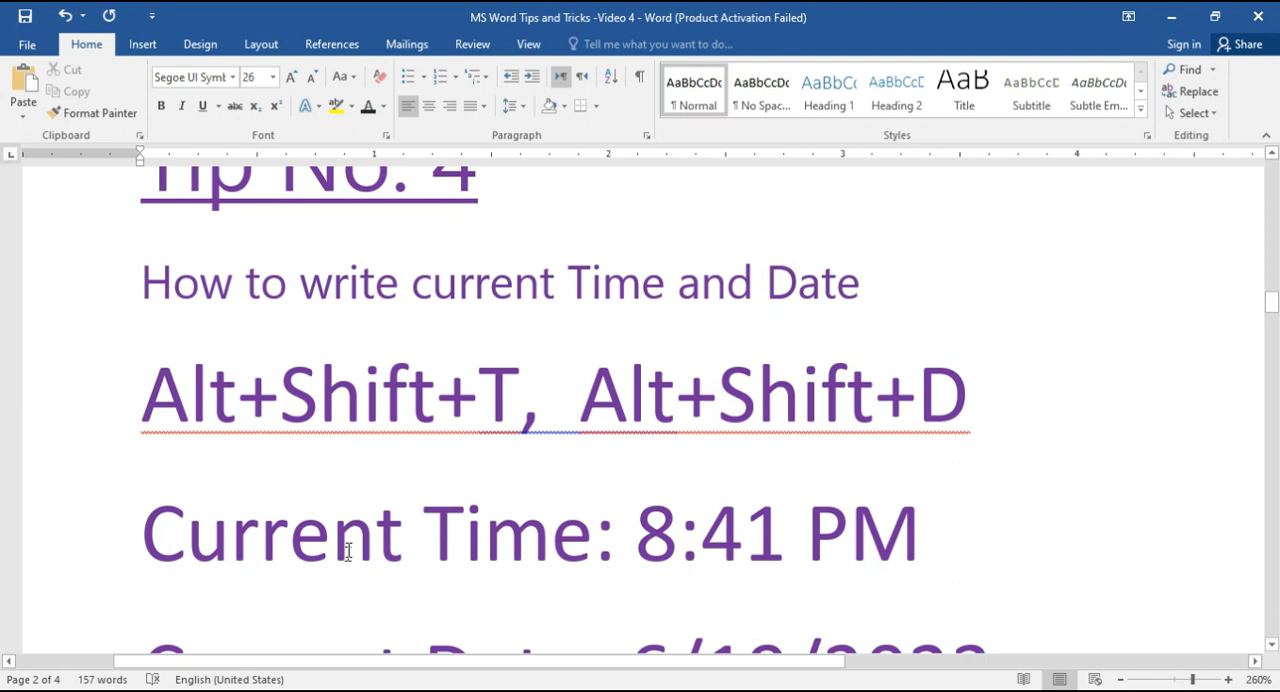
pyautogui.scroll(-2, 348, 551)
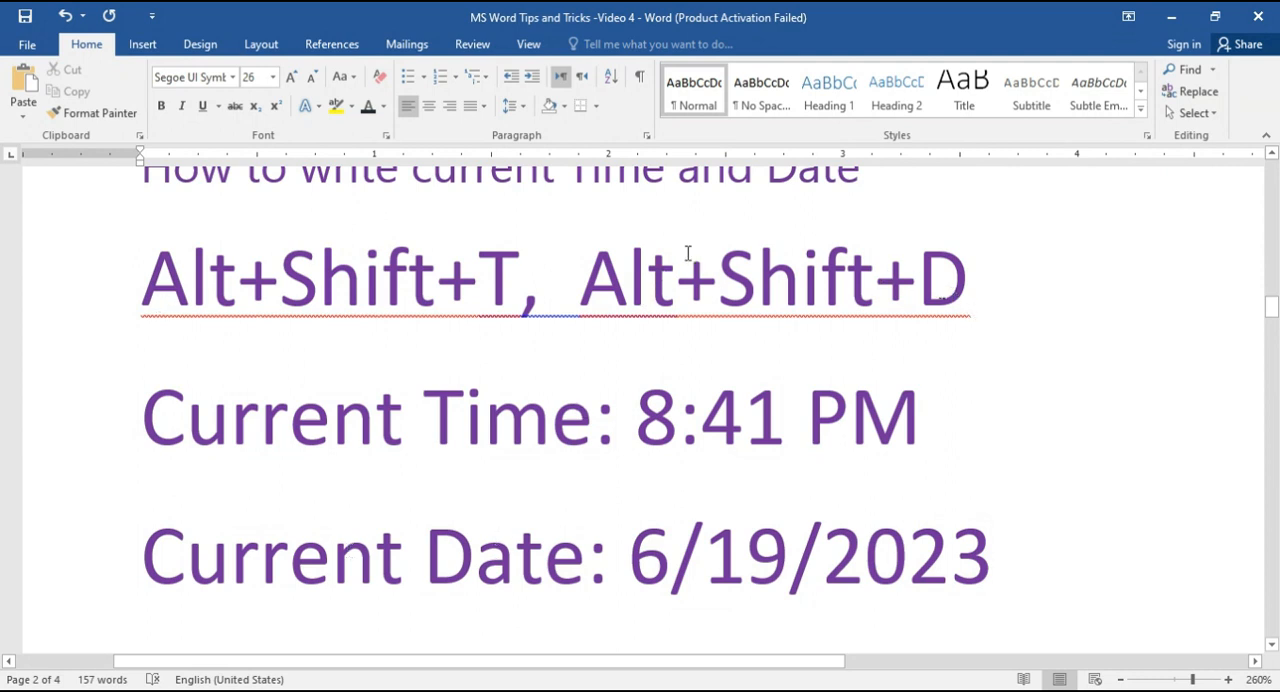
pyautogui.click(924, 422)
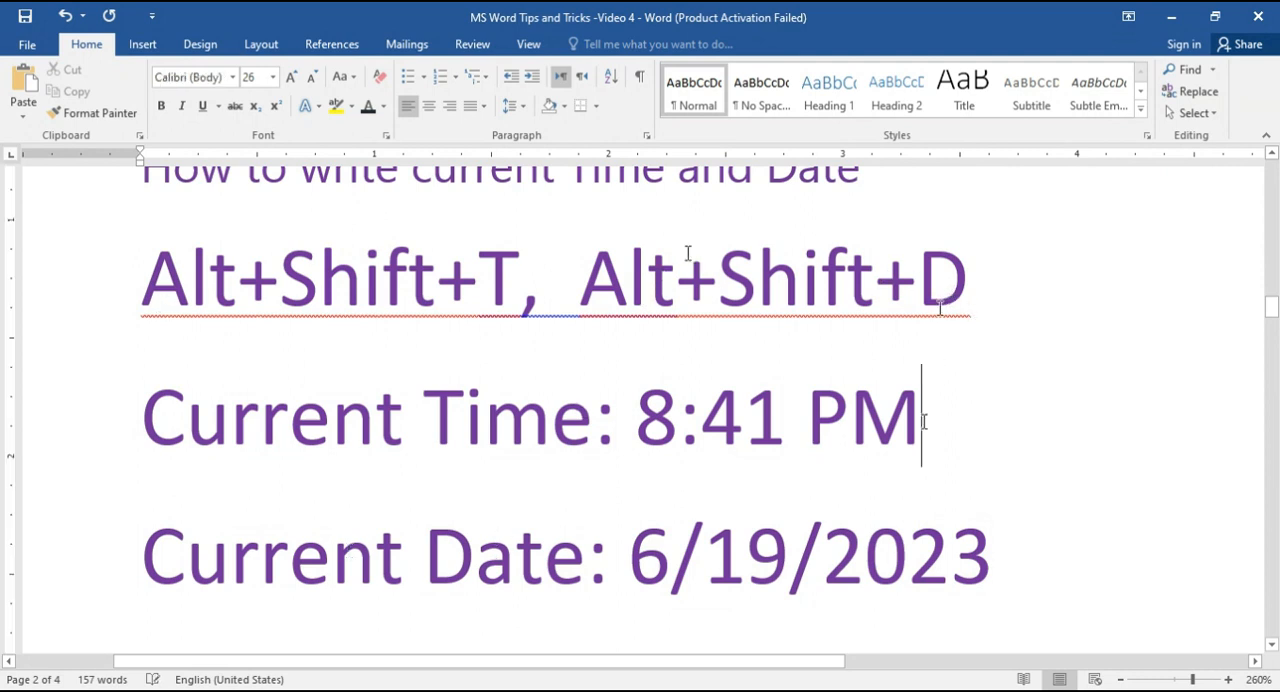
pyautogui.press('BackSpace')
pyautogui.press('BackSpace')
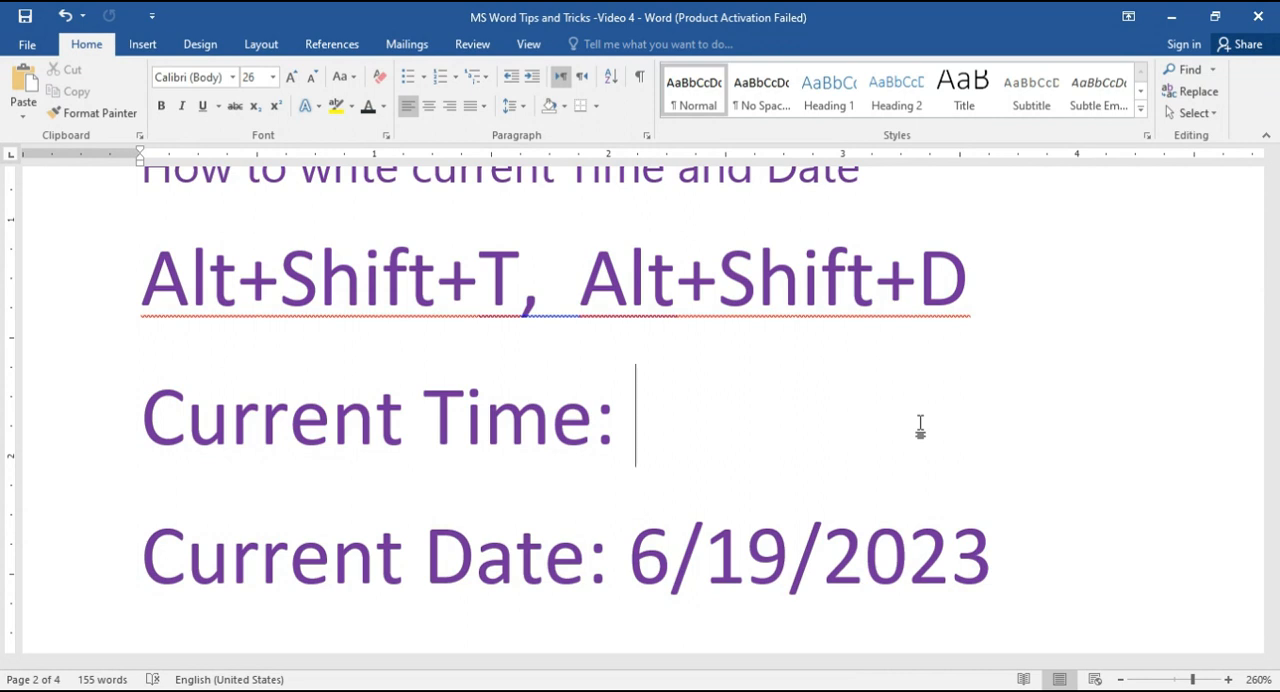
pyautogui.hotkey('alt', 'shift', 't')
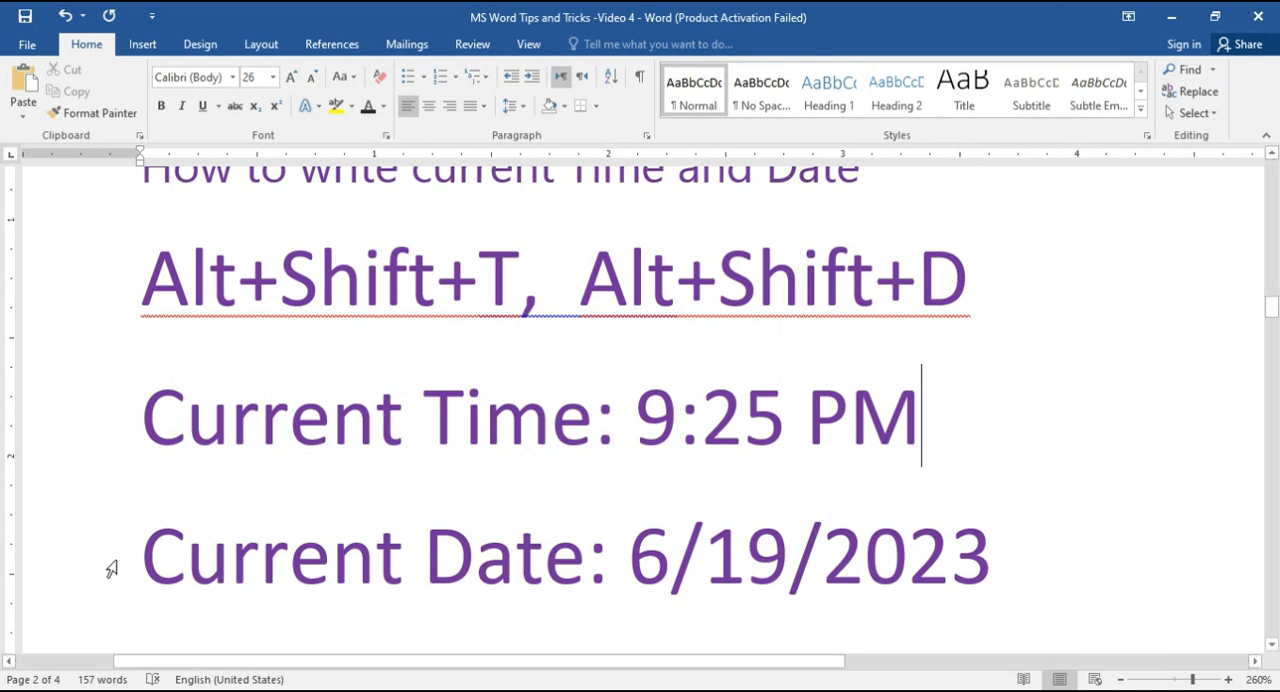
# Step: Replace the date on the Current Date line under Tip No. 4 with an automatically inserted current date
pyautogui.click(990, 566)
pyautogui.press('BackSpace')
pyautogui.press('BackSpace')
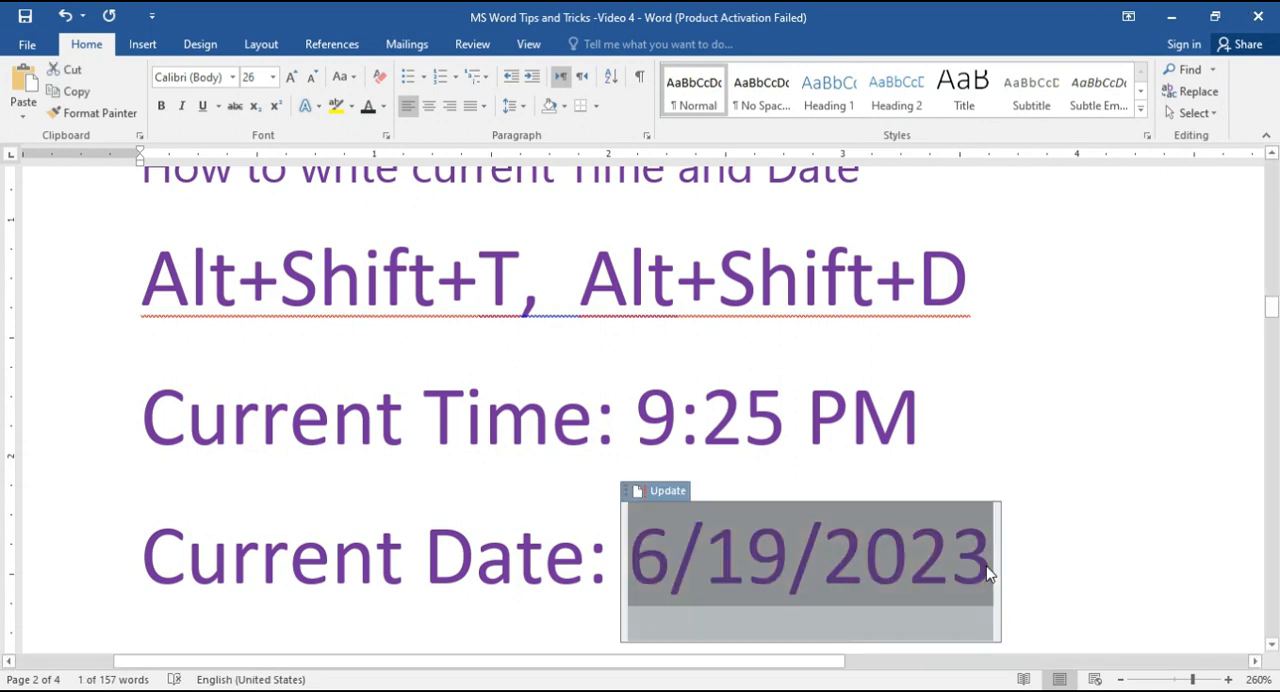
pyautogui.press('BackSpace')
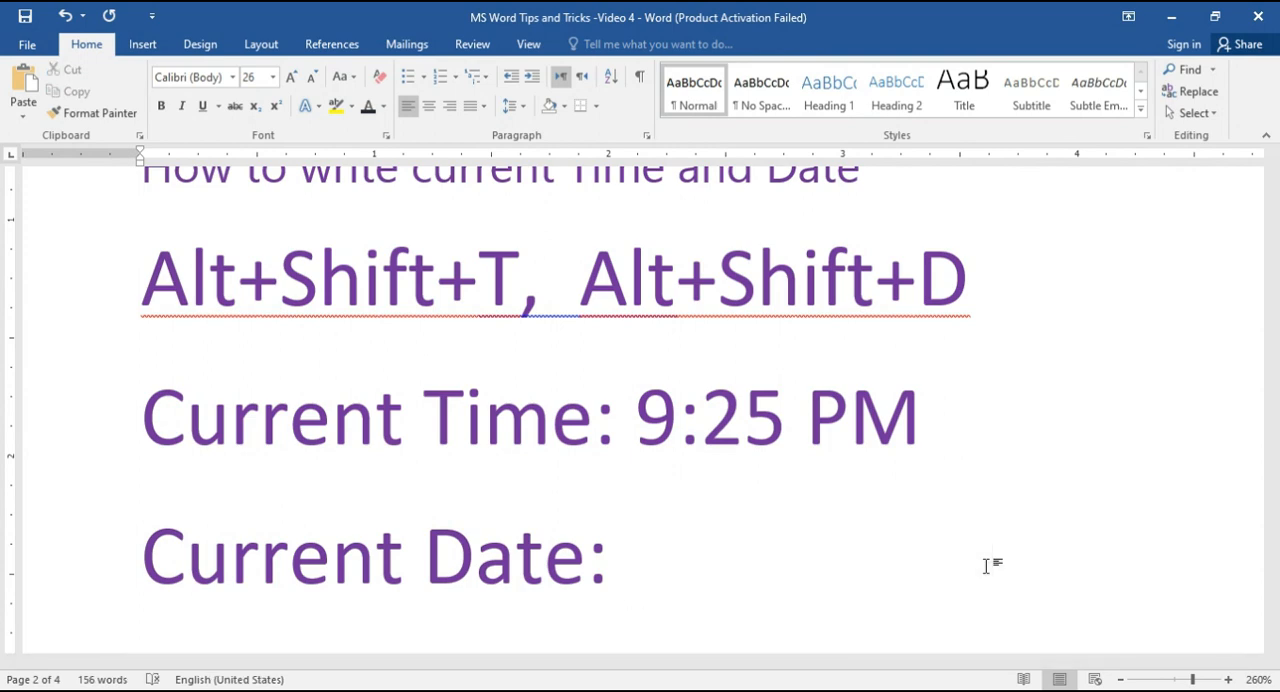
pyautogui.hotkey('alt', 'shift', 'd')
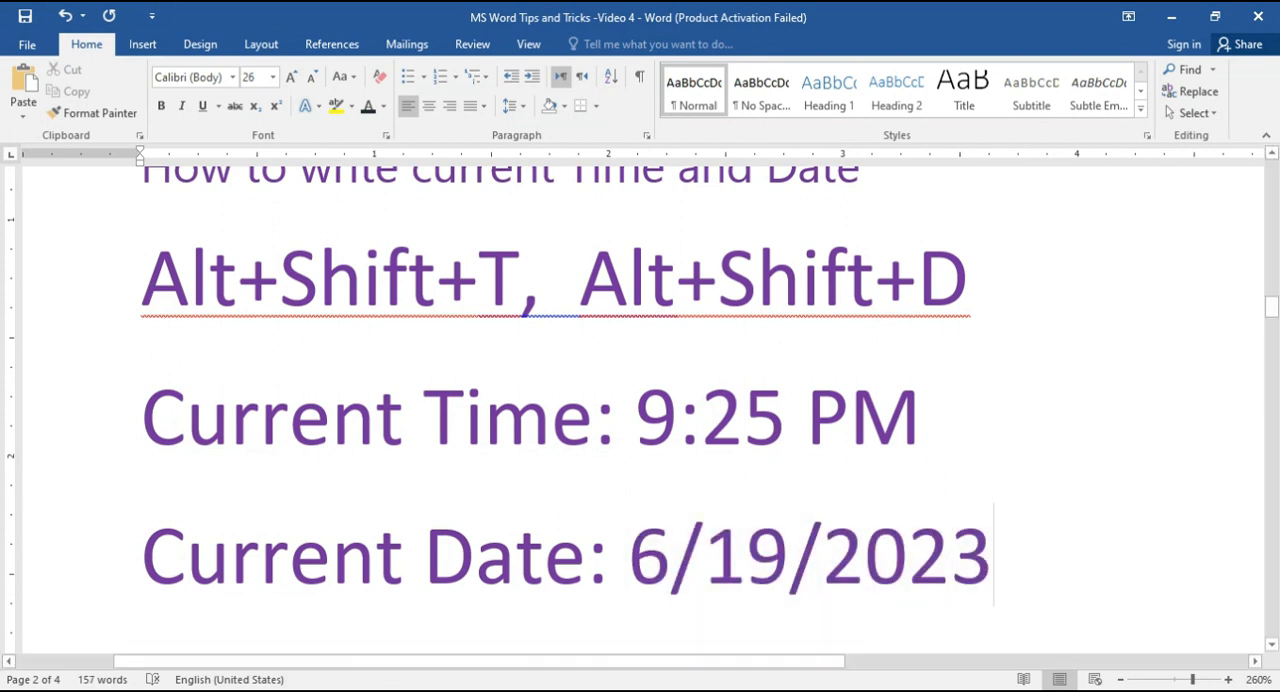
# Step: Add a second skull-and-crossbones danger sign beside the one under Tip No. 5 by converting the code 2620 to Unicode
pyautogui.scroll(-3, 520, 541)
pyautogui.scroll(-3, 520, 541)
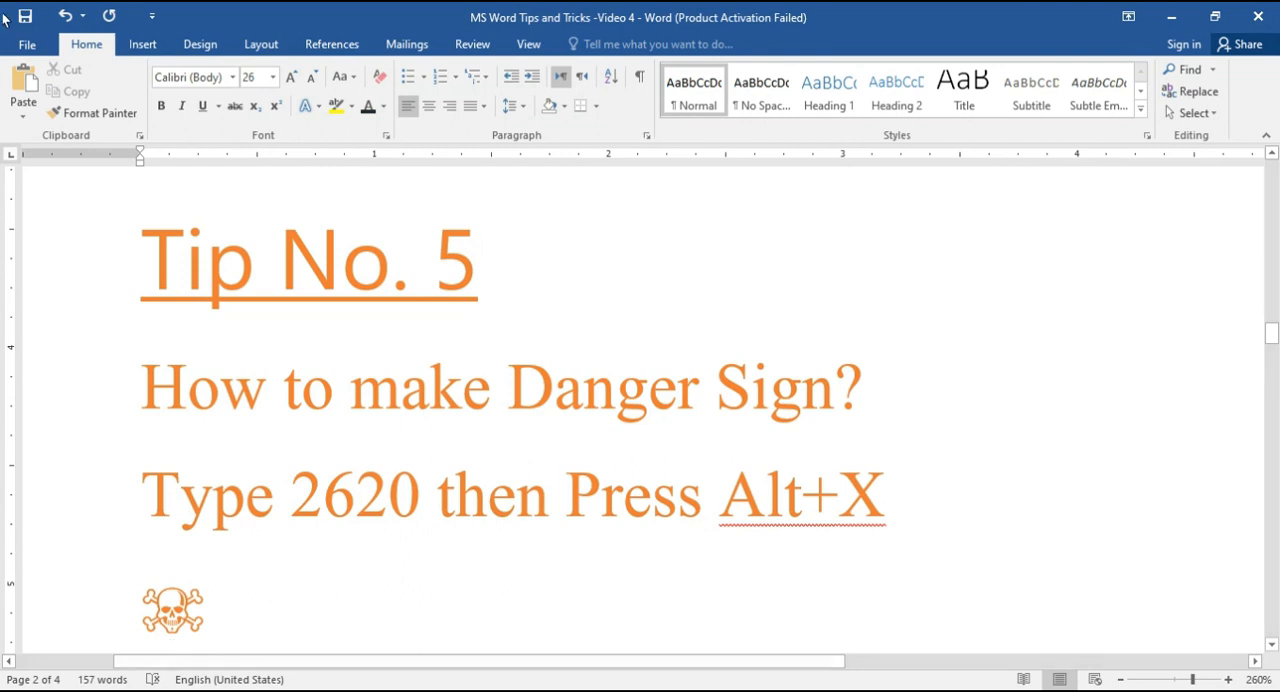
pyautogui.scroll(-2, 329, 600)
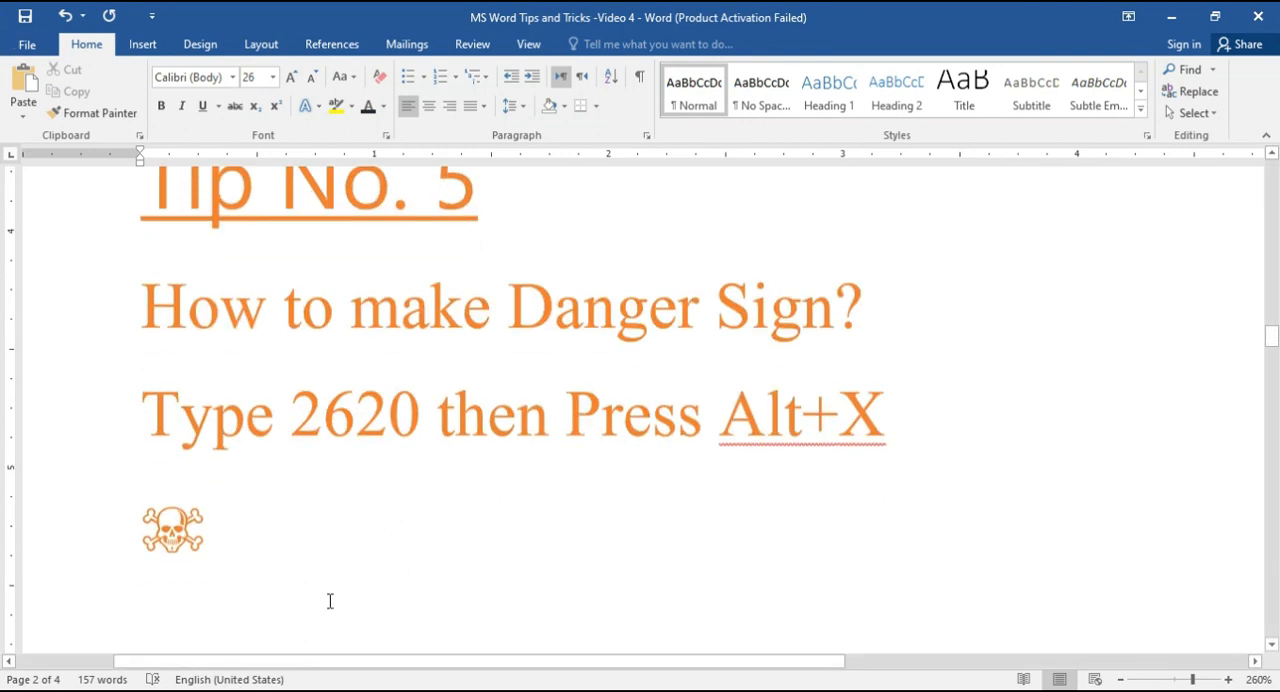
pyautogui.click(263, 527)
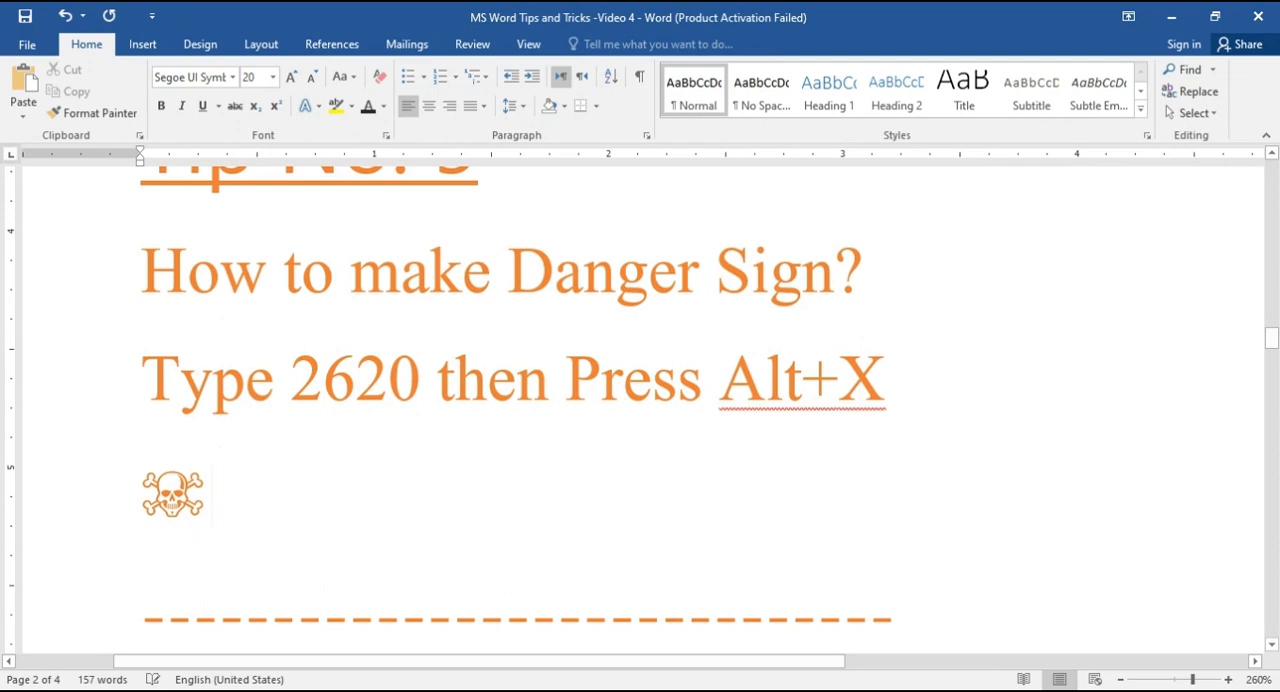
pyautogui.write('2620')
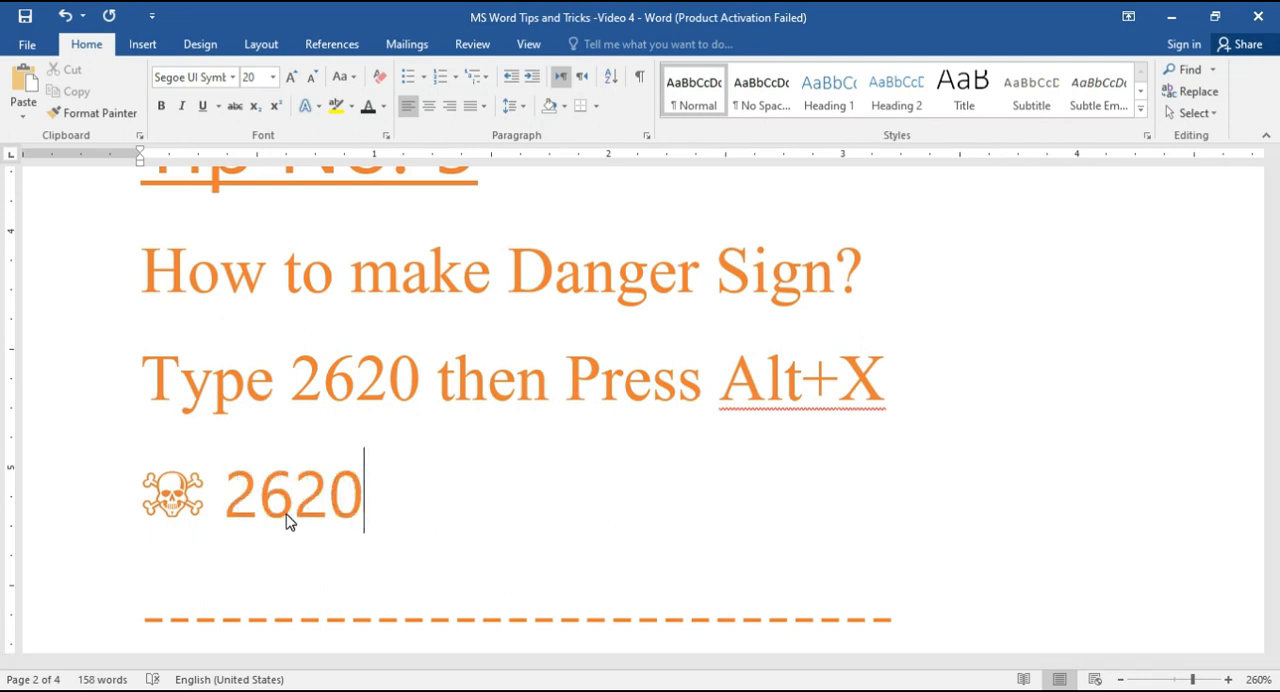
pyautogui.hotkey('alt', 'x')
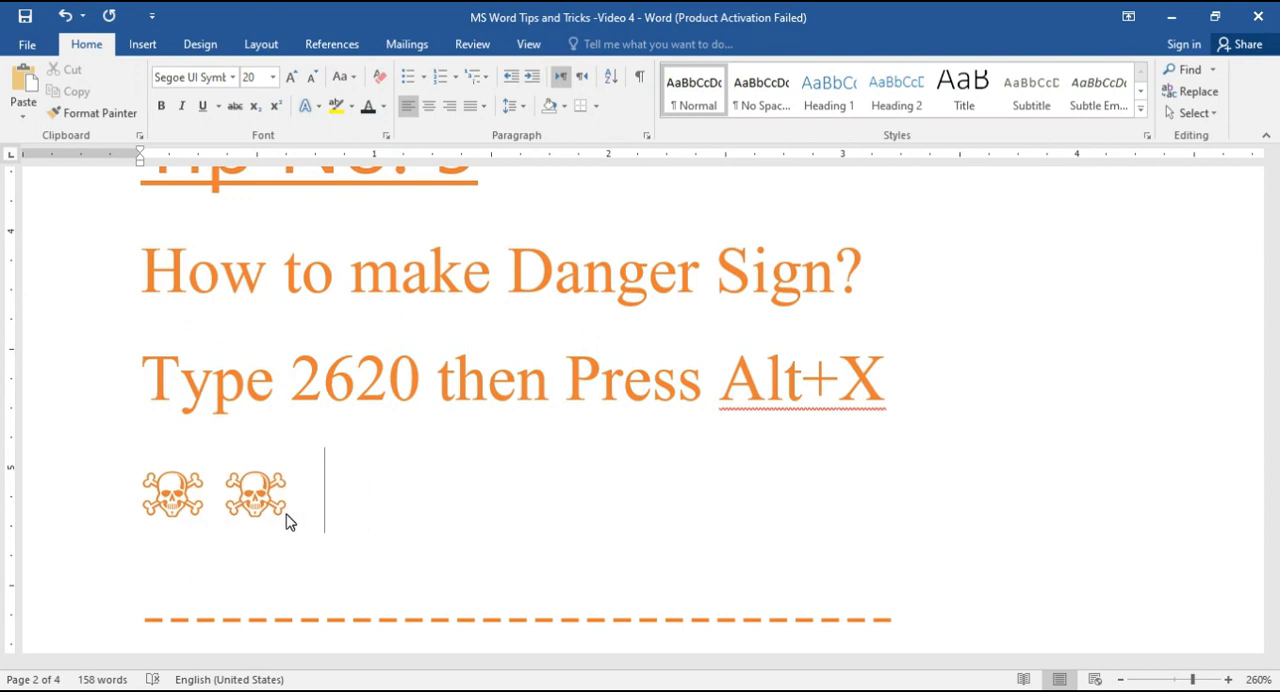
# Step: Add a third and fourth danger sign on the same line, converting the code 2620 to Unicode each time
pyautogui.write('2')
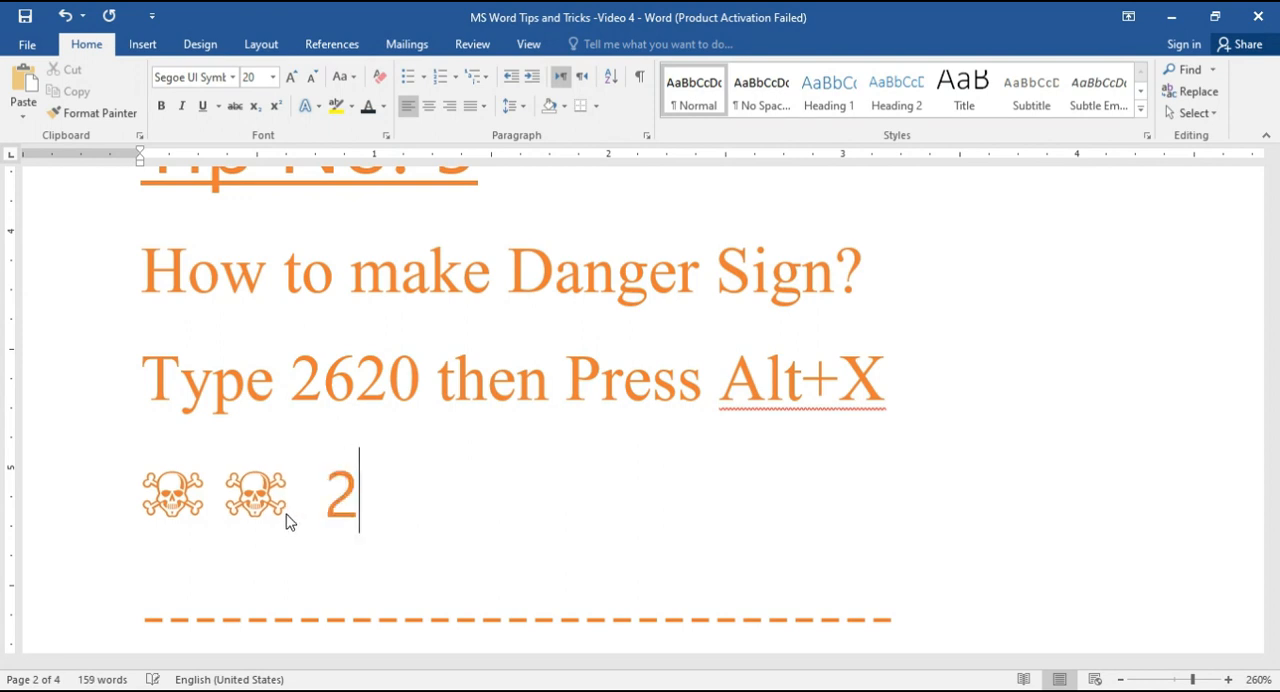
pyautogui.write('620')
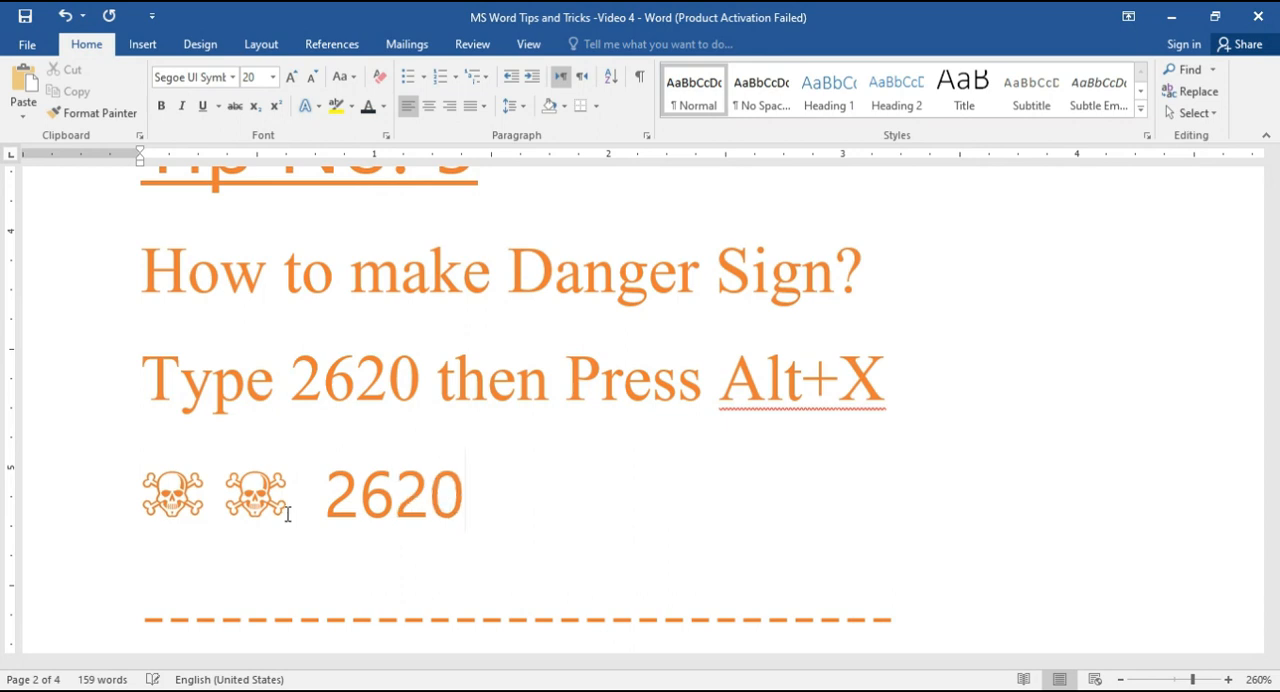
pyautogui.hotkey('alt', 'x')
pyautogui.write('2620')
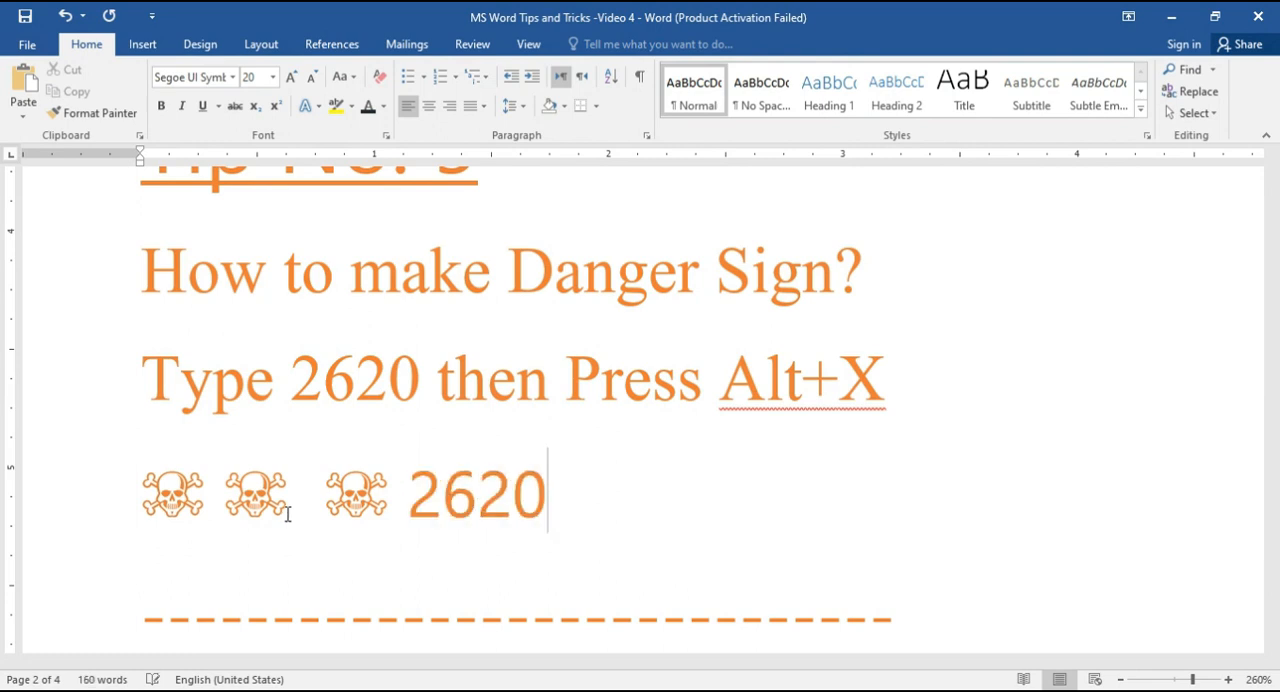
pyautogui.hotkey('alt', 'x')
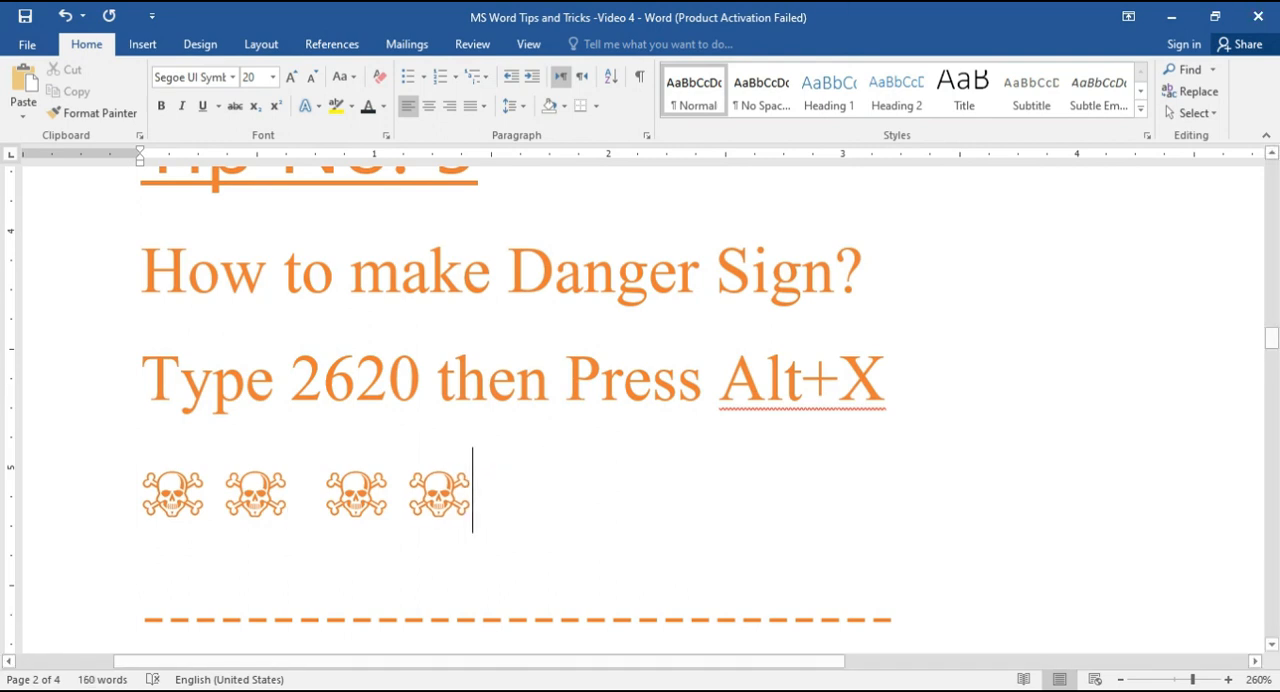
# Step: Add two more three-line symbols beside the one under Tip No. 6, converting the code 2630 to Unicode each time
pyautogui.scroll(-5, 449, 509)
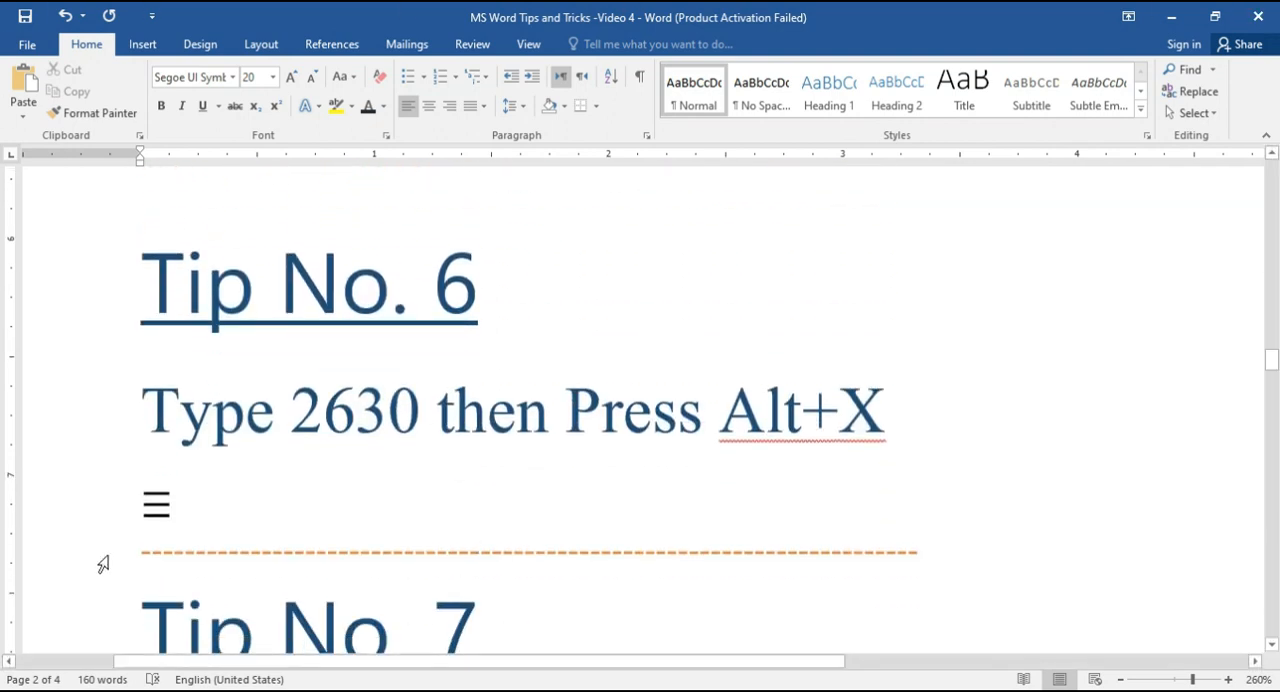
pyautogui.scroll(-2, 229, 541)
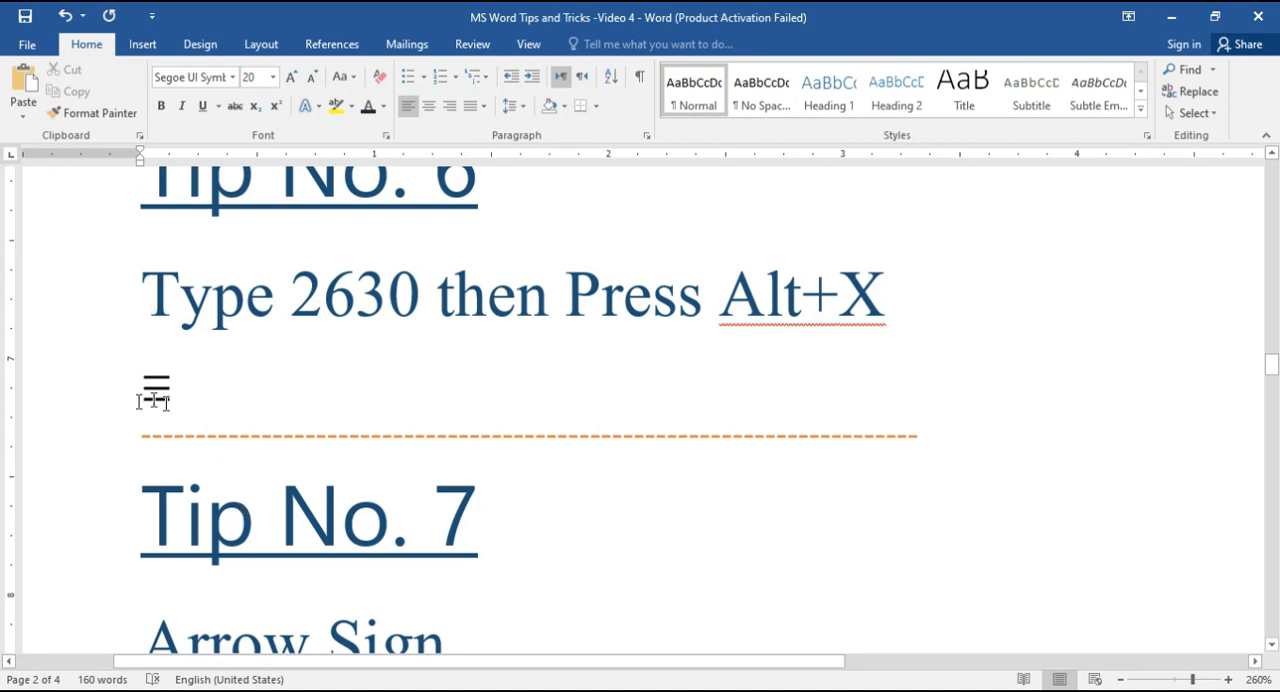
pyautogui.click(246, 395)
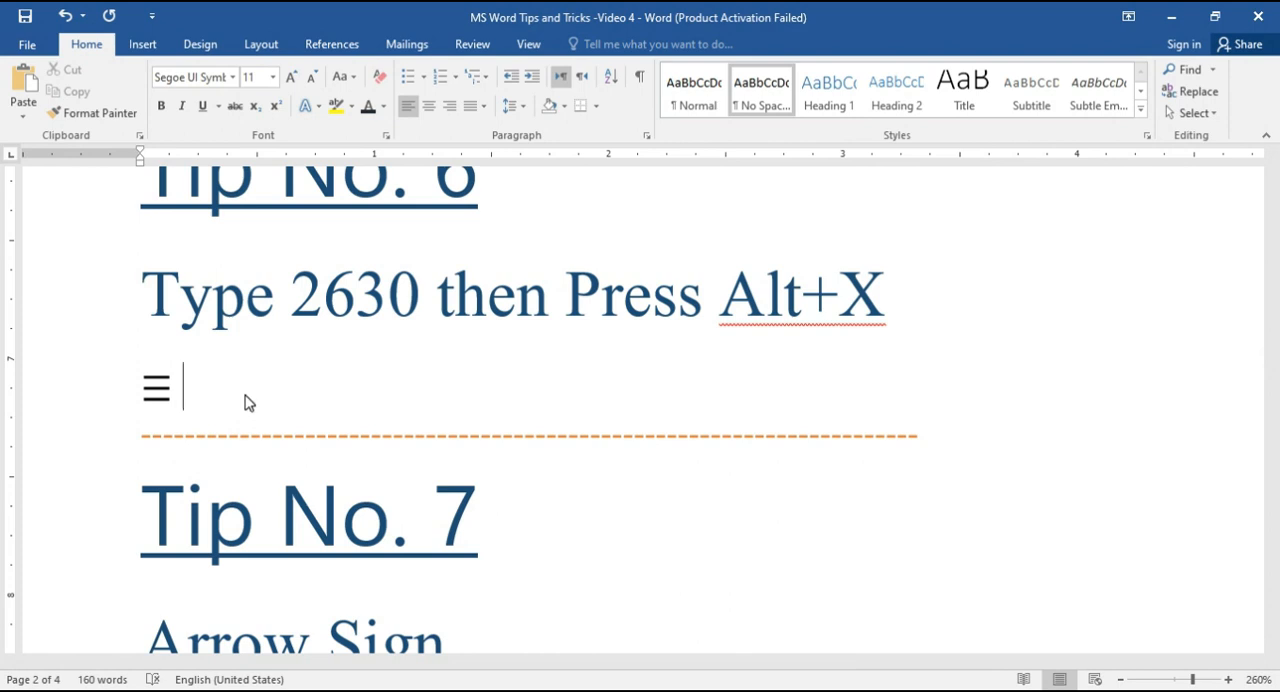
pyautogui.write('2630')
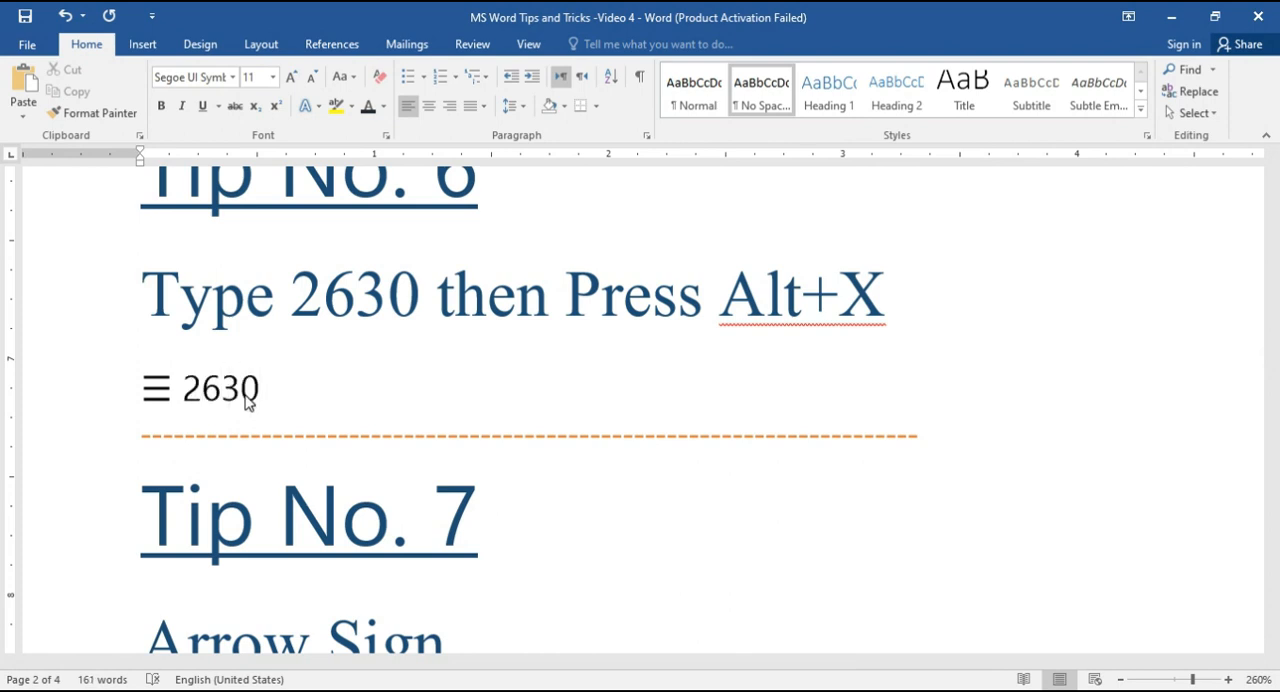
pyautogui.hotkey('alt', 'x')
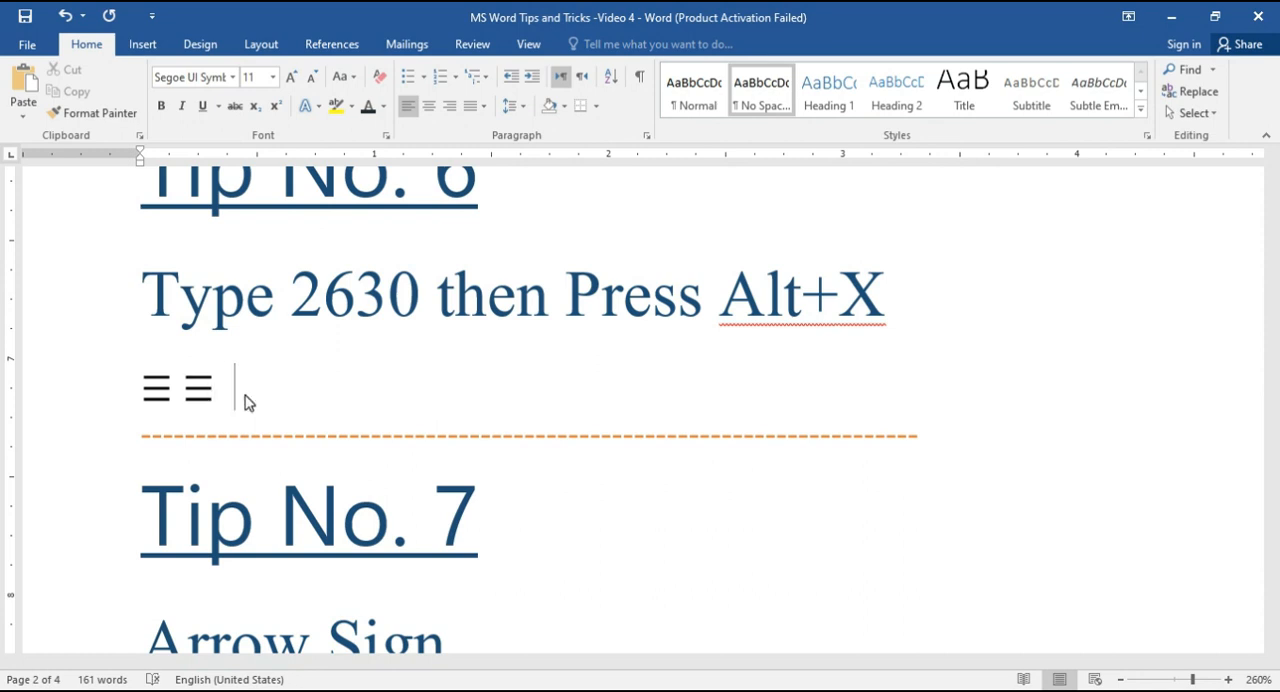
pyautogui.write('2630')
pyautogui.hotkey('alt', 'x')
# Step: Add a second arrow sign beside the one under Tip No. 7 by converting the code 2650 to Unicode
pyautogui.scroll(-3, 466, 480)
pyautogui.scroll(-2, 466, 480)
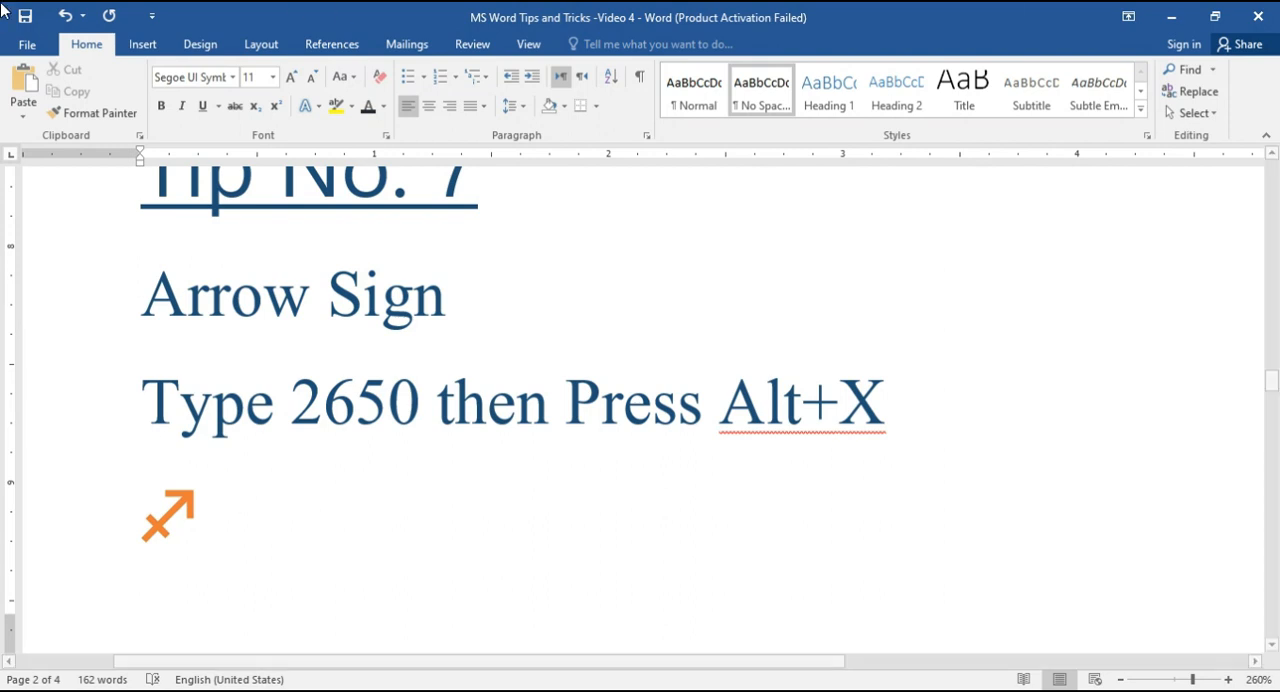
pyautogui.click(248, 499)
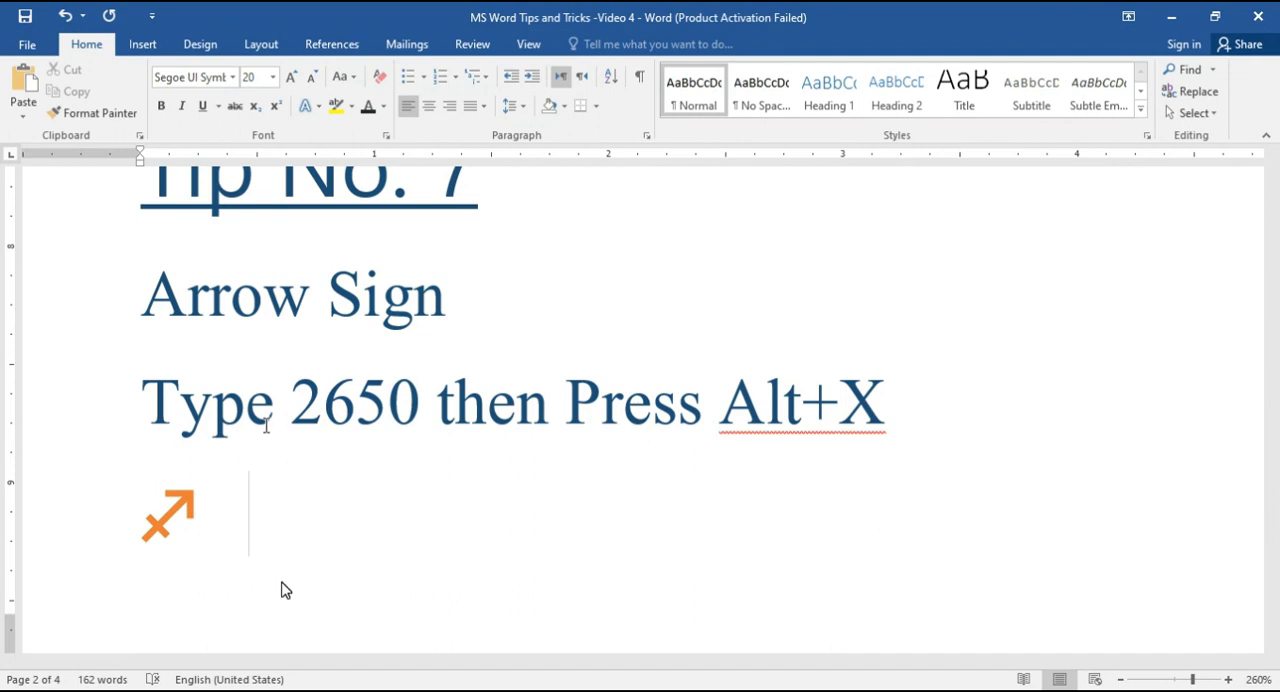
pyautogui.write('2650')
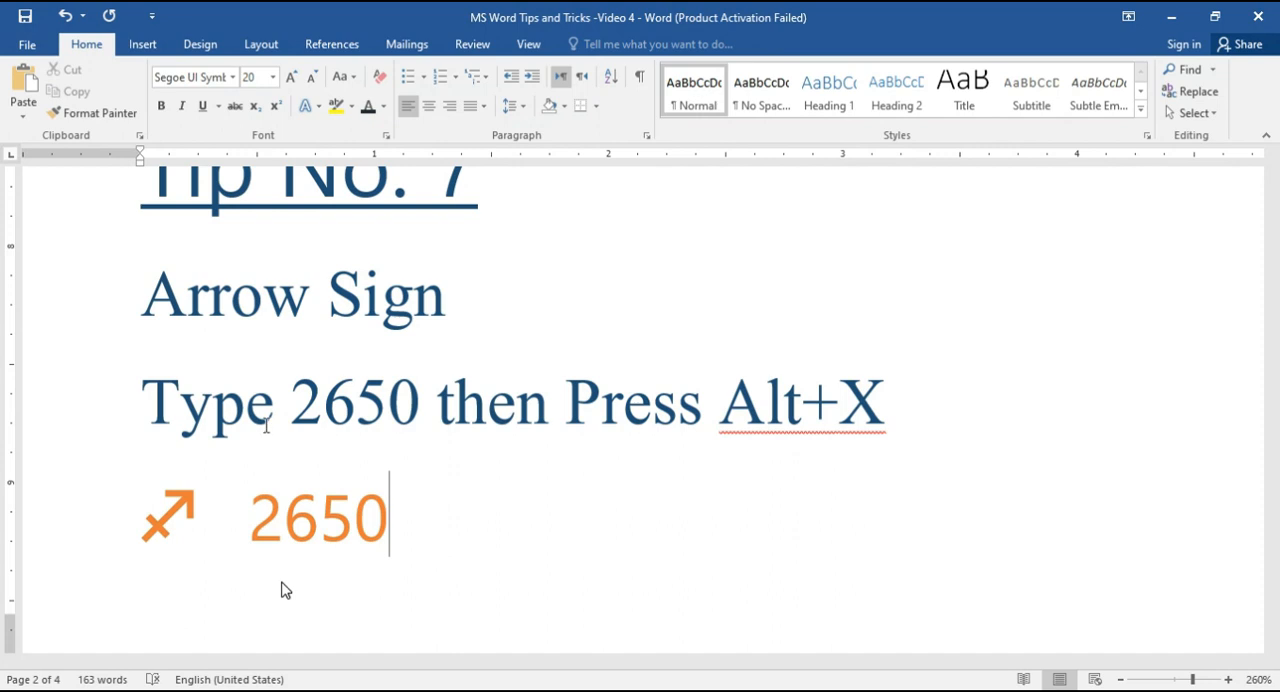
pyautogui.hotkey('alt', 'x')
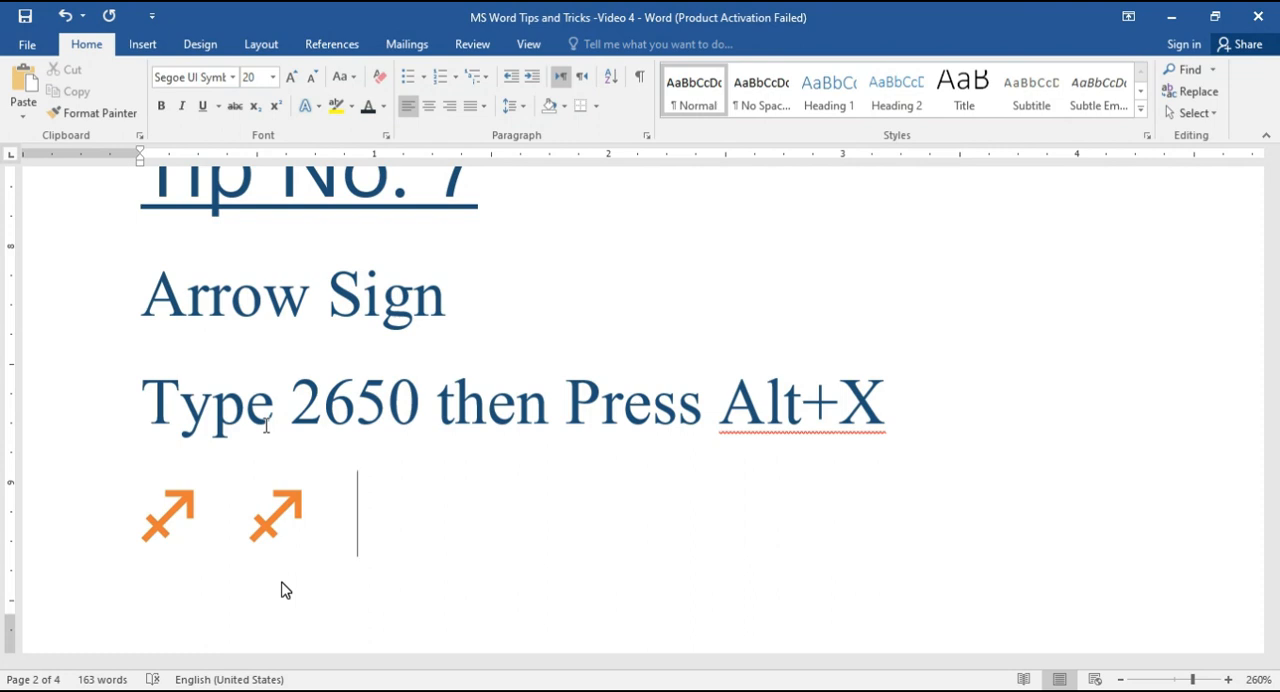
# Step: Add a third and fourth arrow sign on the same line, converting the code 2650 to Unicode each time
pyautogui.write('26')
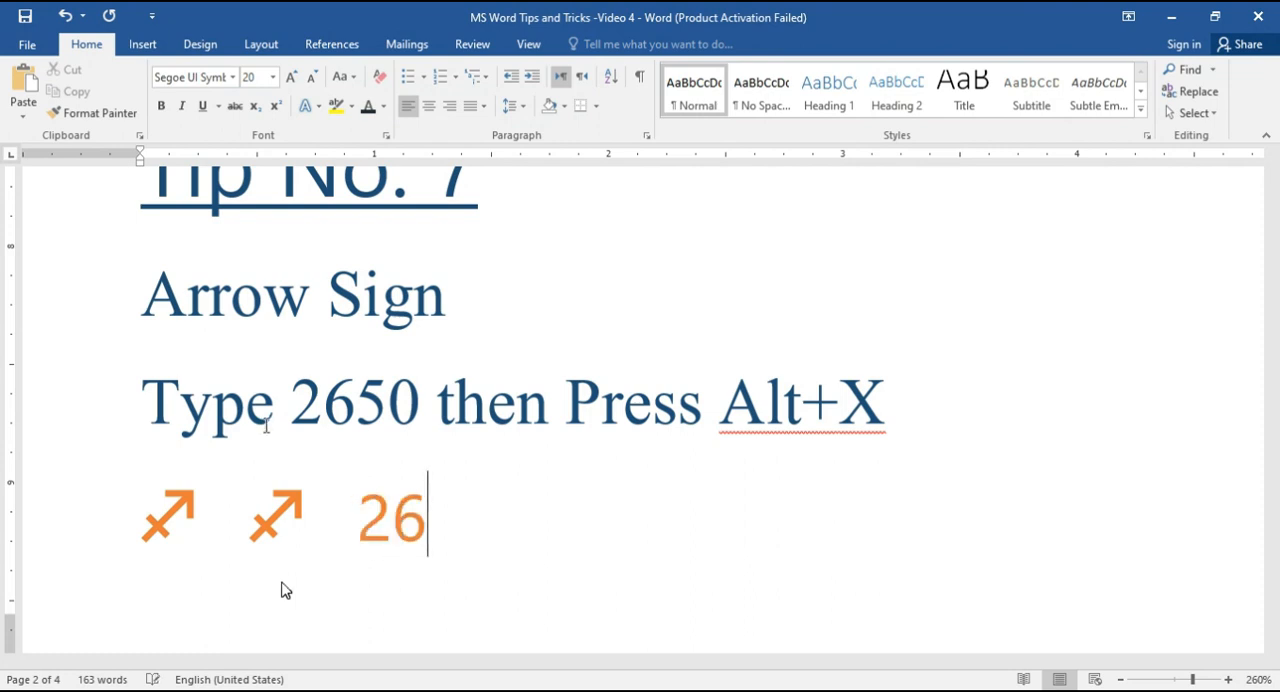
pyautogui.write('50')
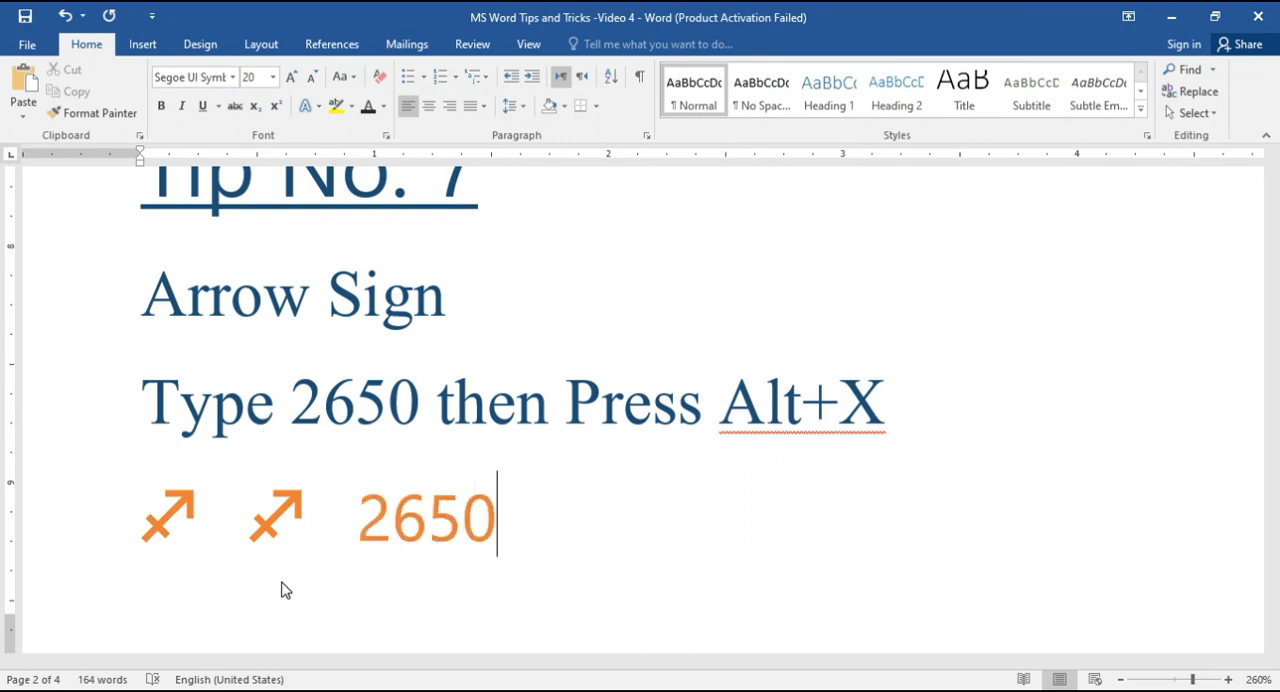
pyautogui.hotkey('alt', 'x')
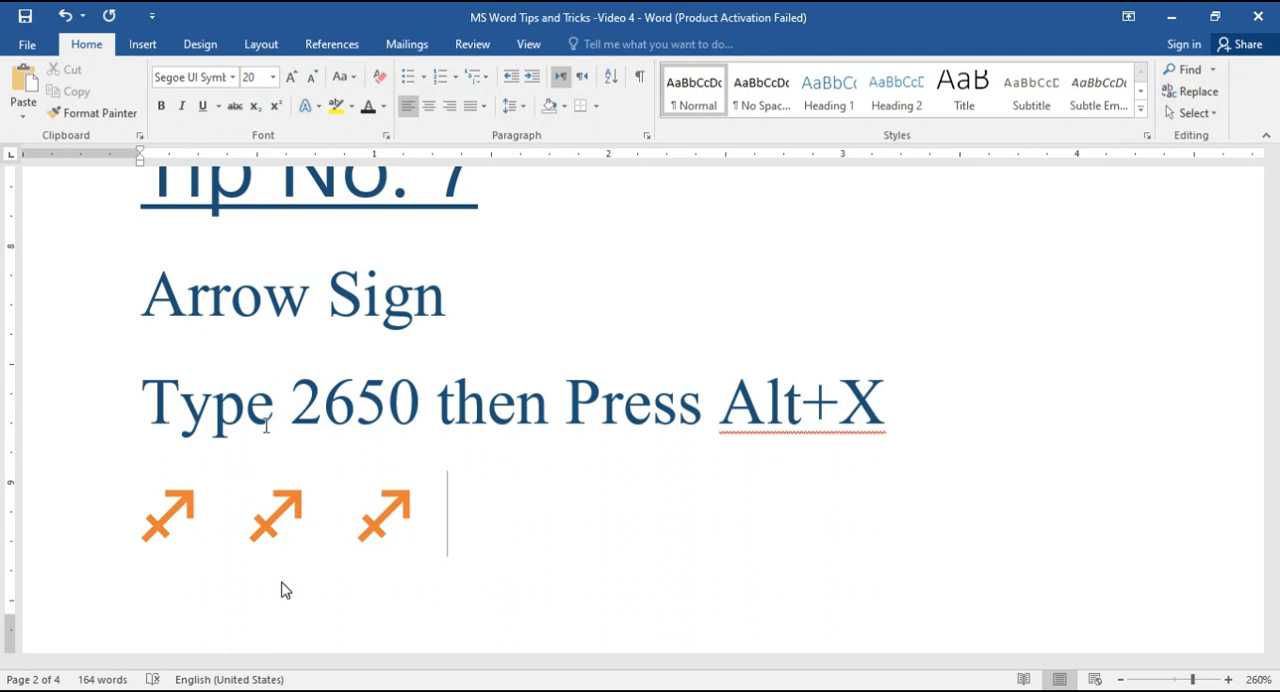
pyautogui.write('2650')
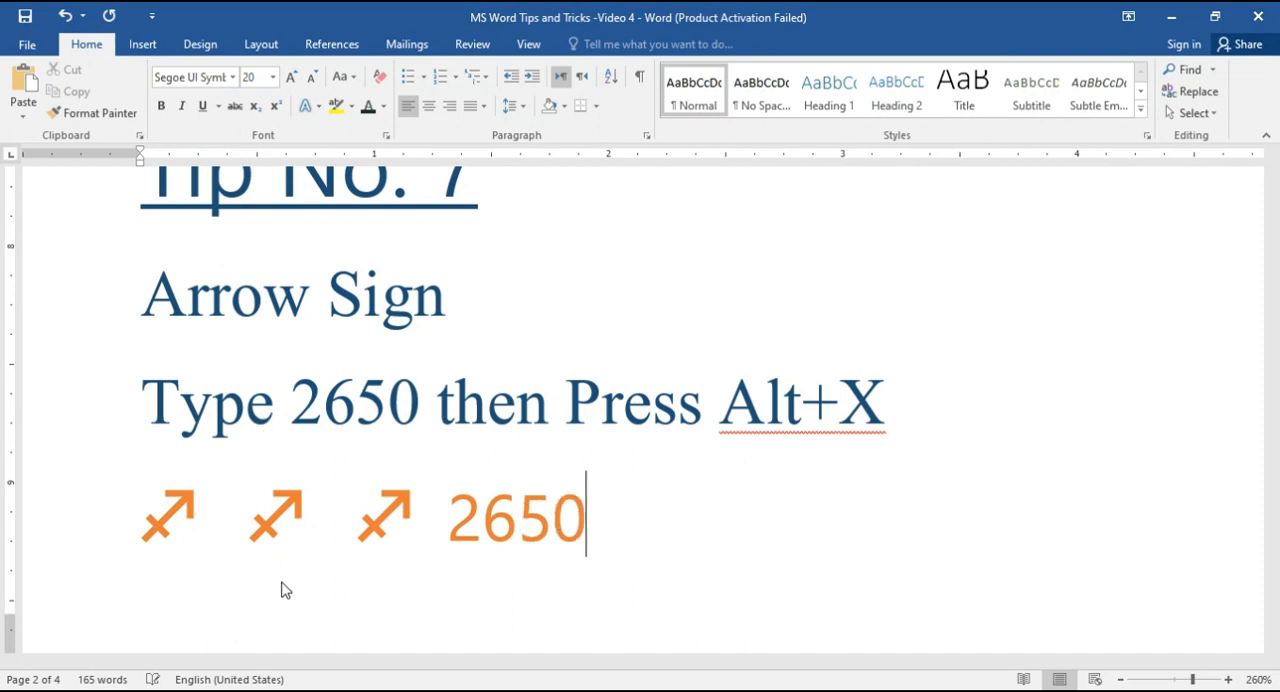
pyautogui.hotkey('alt', 'x')
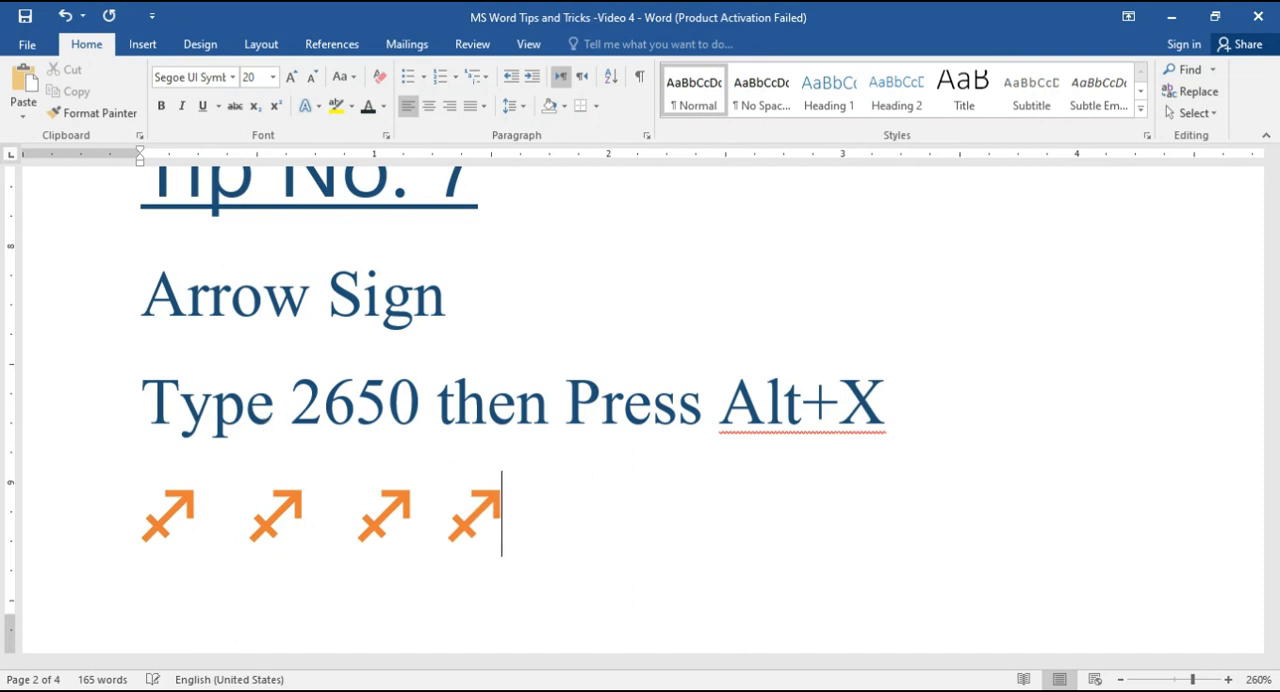
# Step: Add a second cross symbol beside the one under Tip No. 8 by converting the code 2670 to Unicode
pyautogui.scroll(-5, 420, 418)
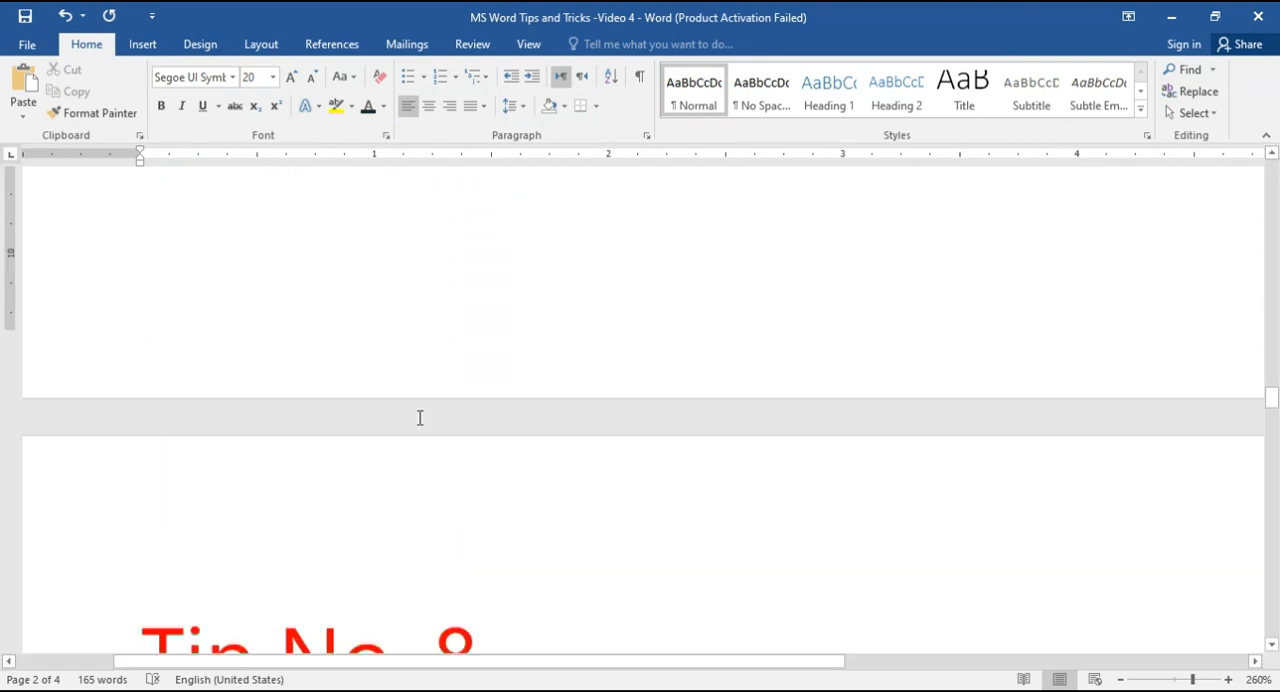
pyautogui.scroll(-3, 420, 418)
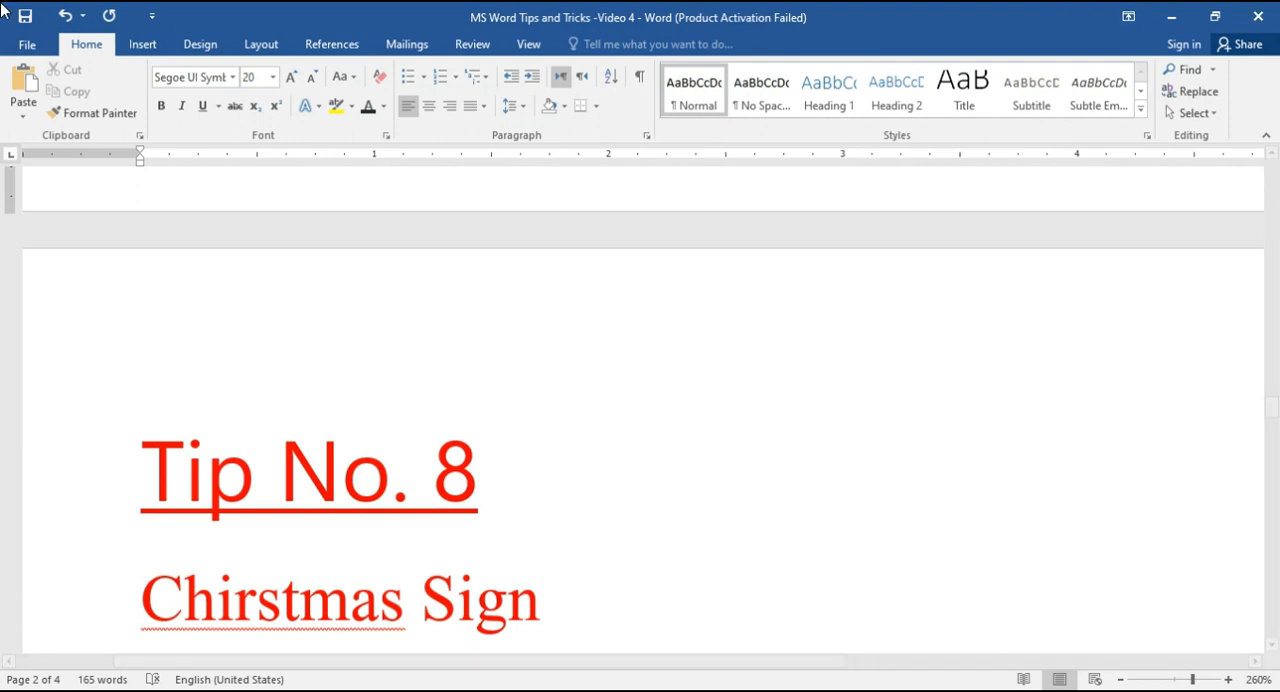
pyautogui.scroll(-5, 405, 540)
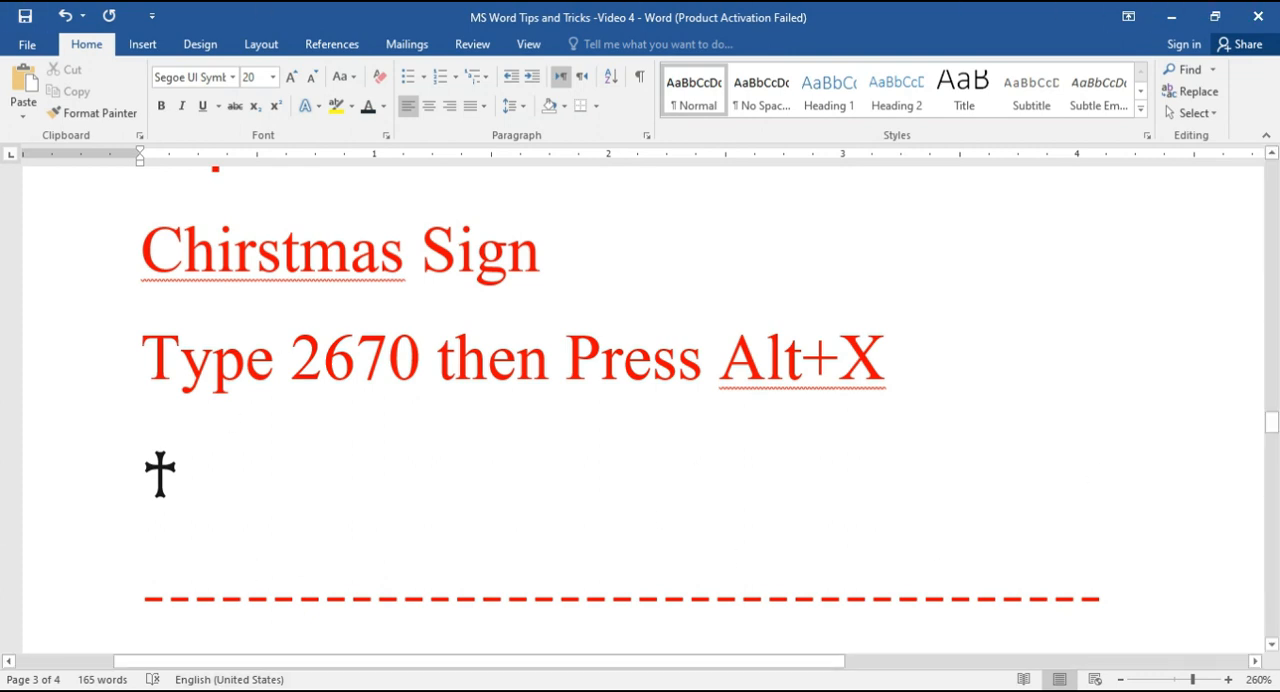
pyautogui.scroll(-1, 160, 471)
pyautogui.scroll(2, 196, 445)
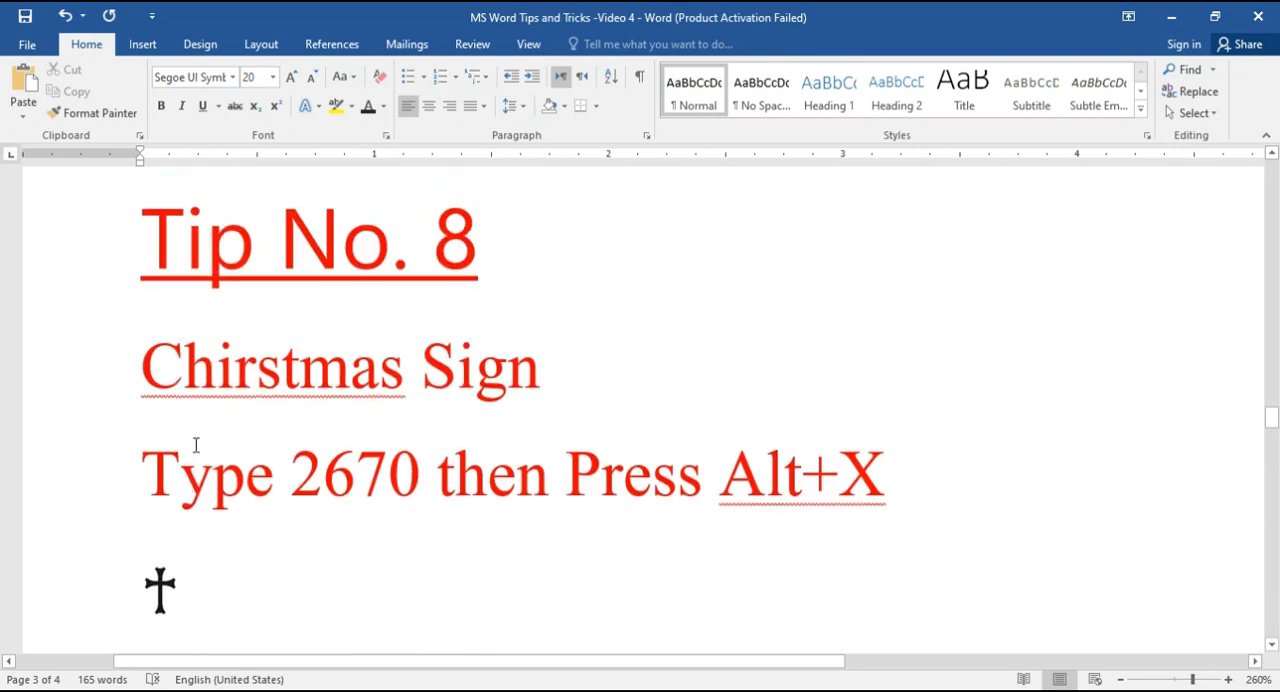
pyautogui.write('2')
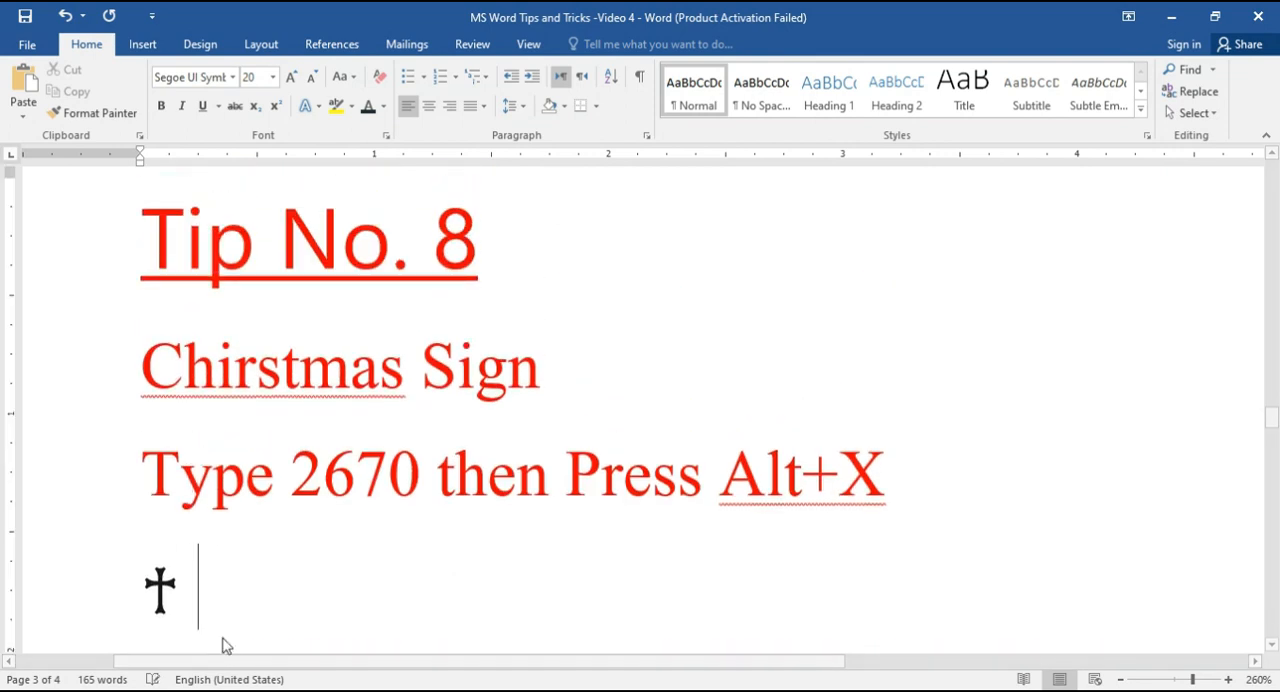
pyautogui.write('670')
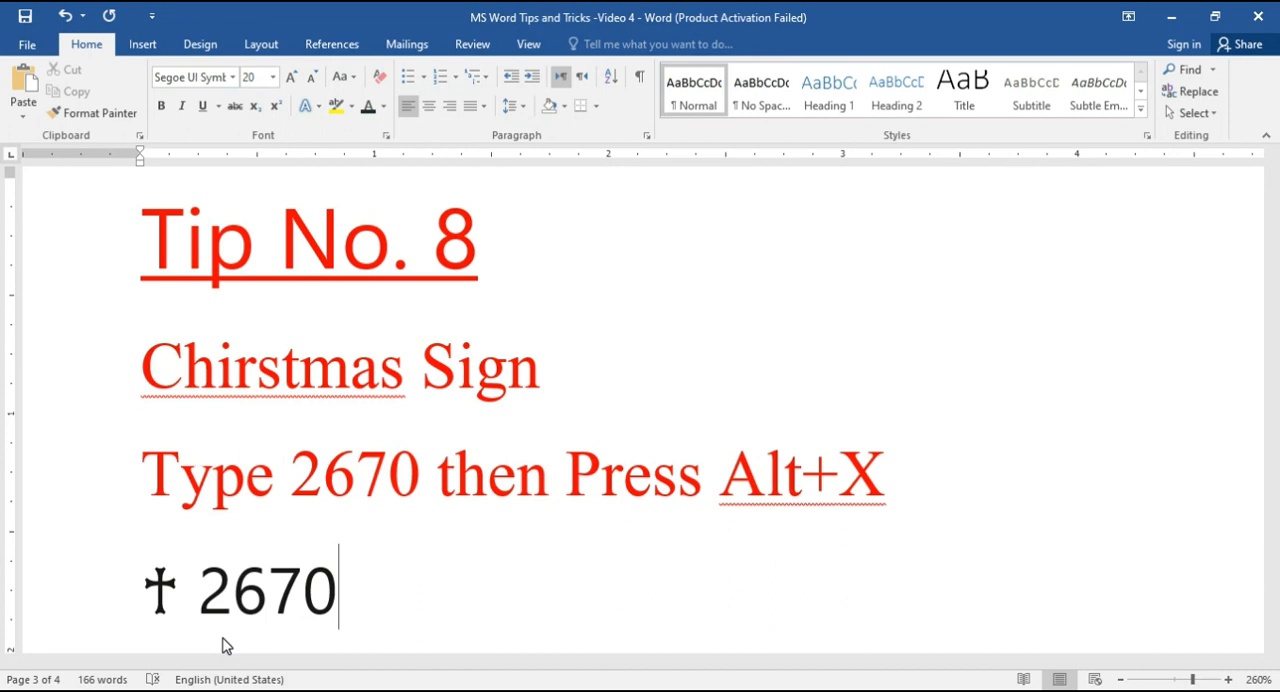
pyautogui.hotkey('alt', 'x')
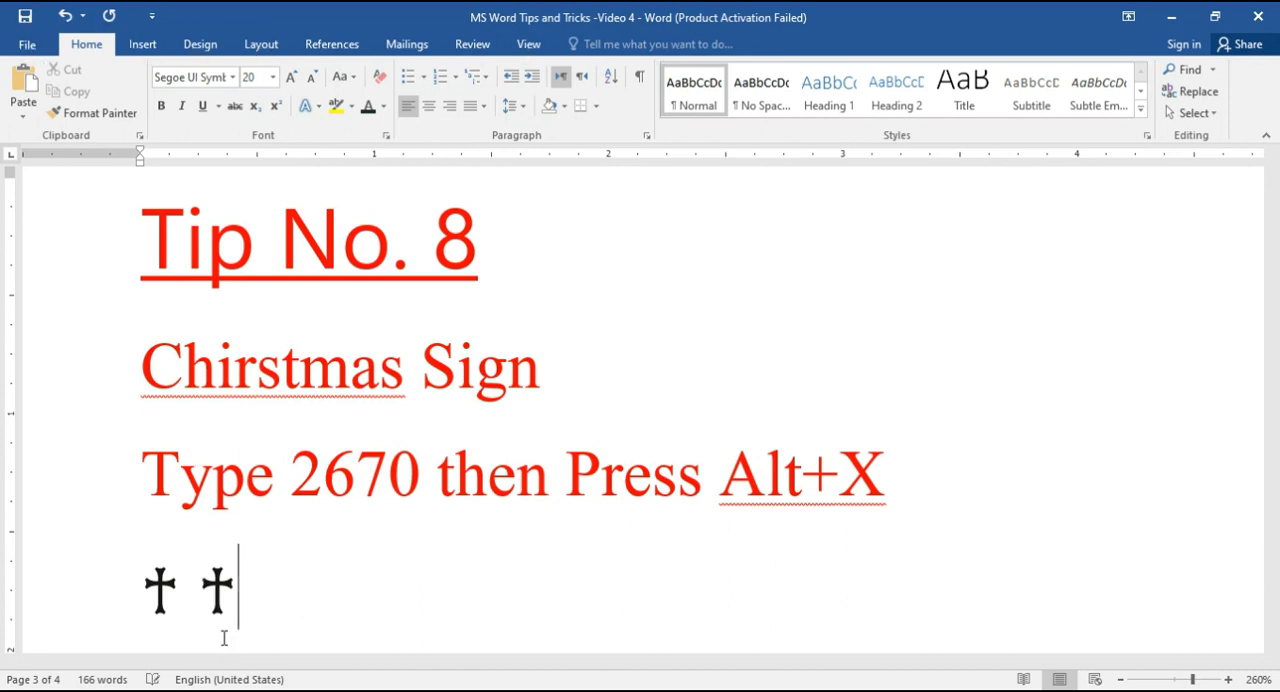
# Step: Add a third cross symbol on the same line by converting the code 2670 to Unicode
pyautogui.write('2670')
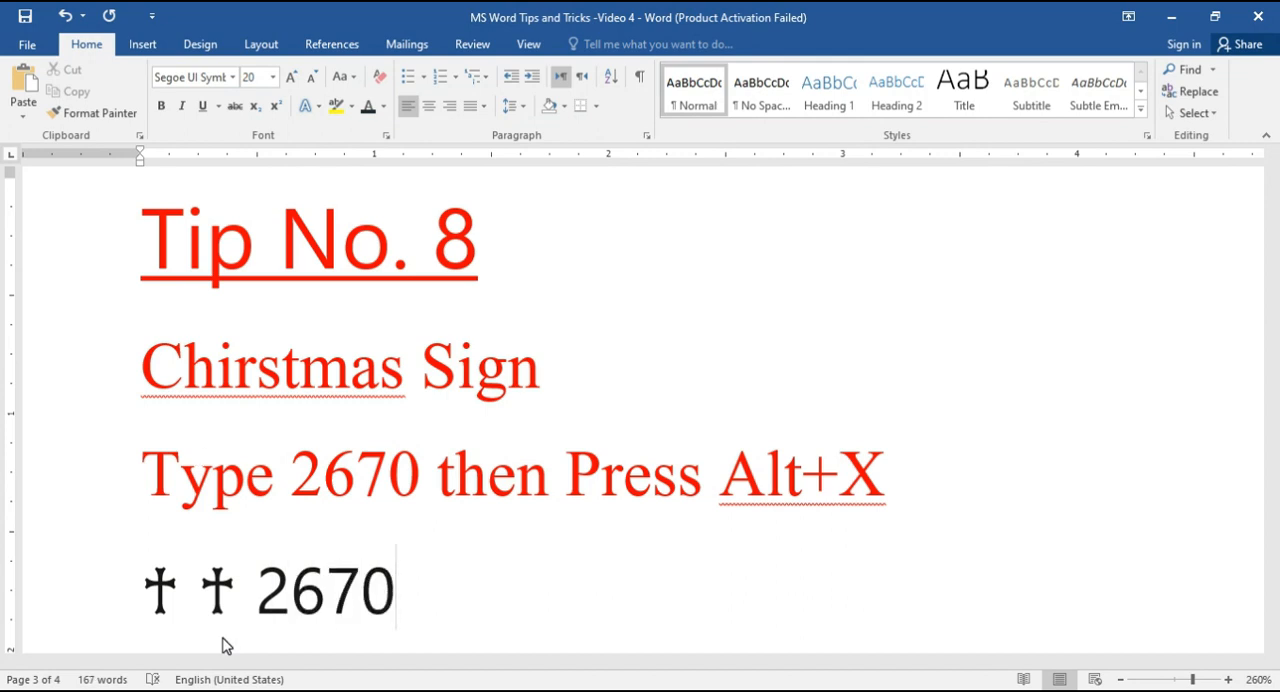
pyautogui.hotkey('alt', 'x')
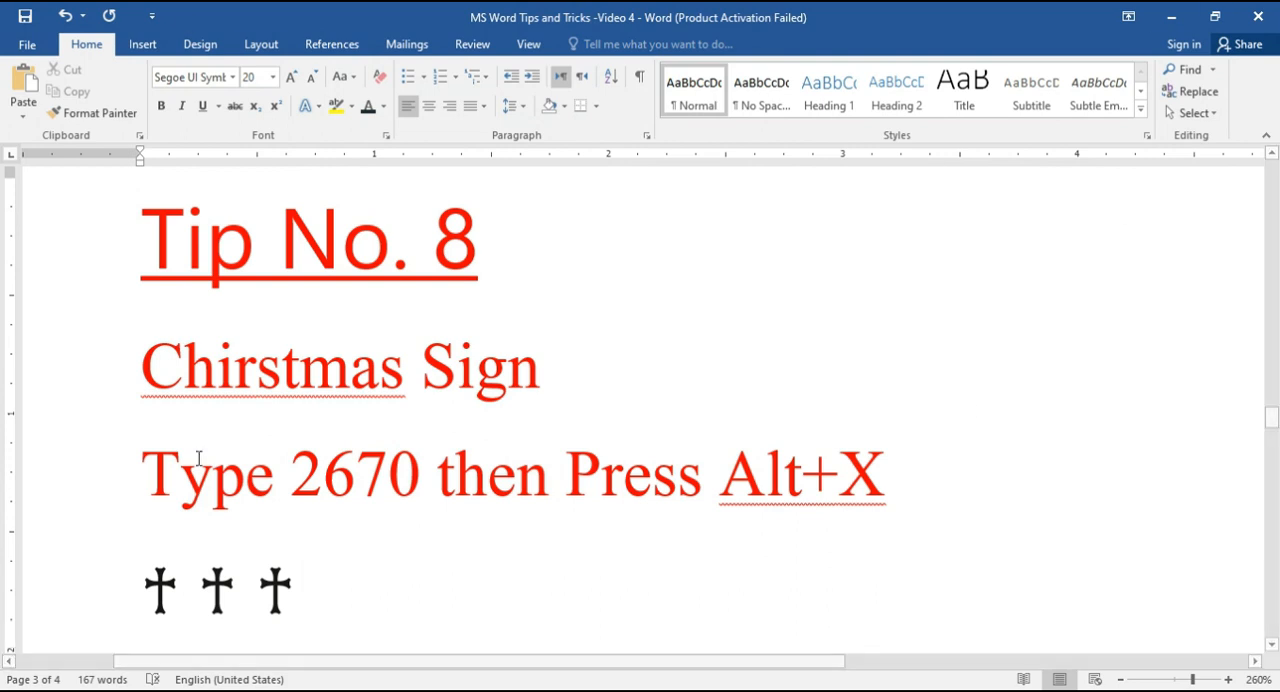
# Step: Add a second and third flag sign beside the one under Tip No. 9, converting the code 2690 to Unicode each time
pyautogui.scroll(-5, 340, 563)
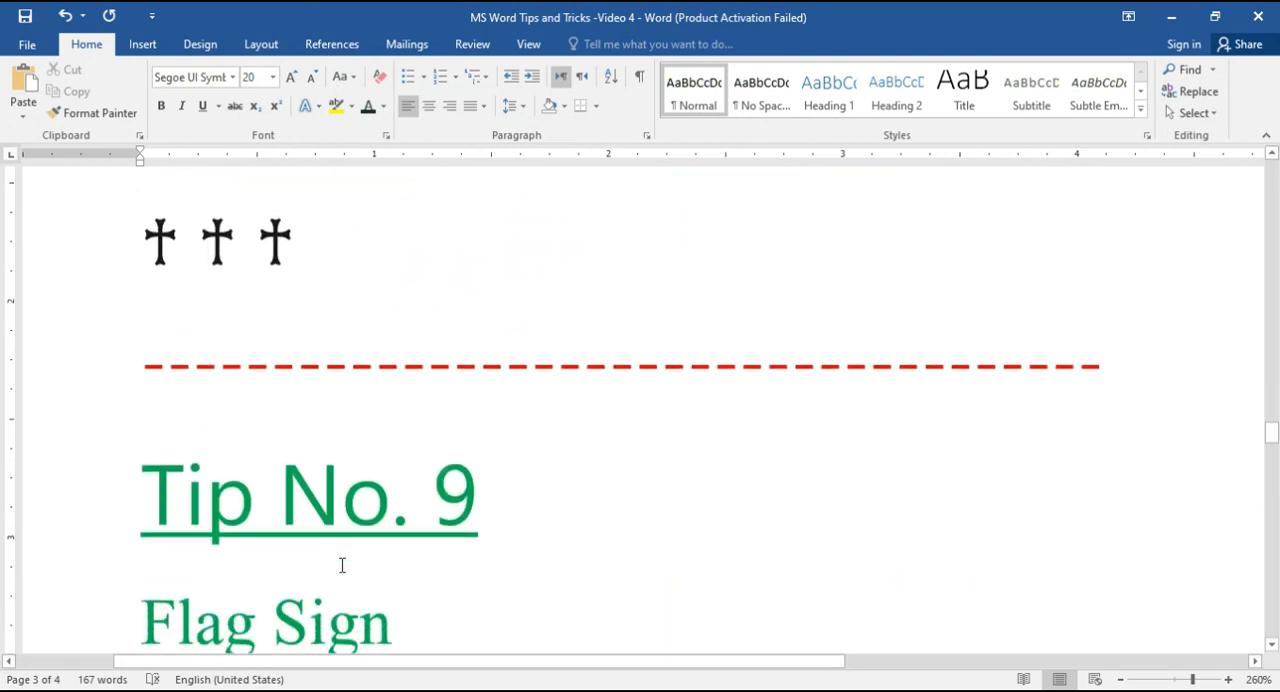
pyautogui.scroll(-2, 358, 543)
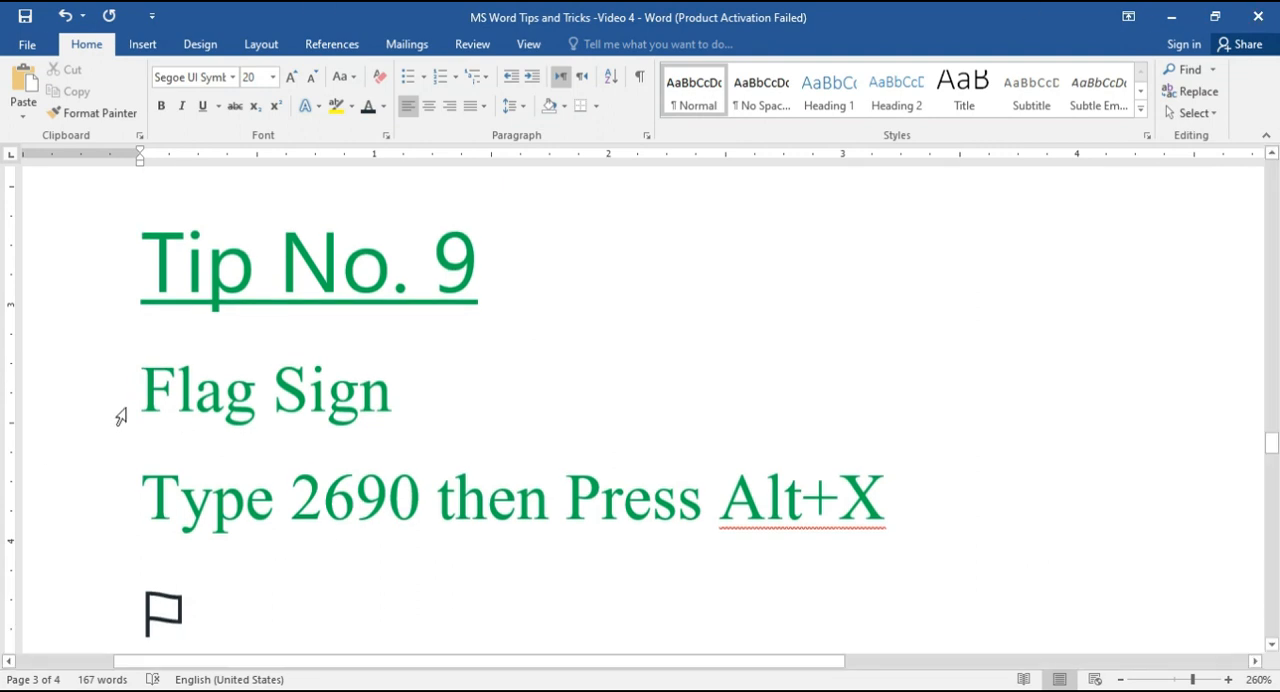
pyautogui.scroll(-2, 321, 535)
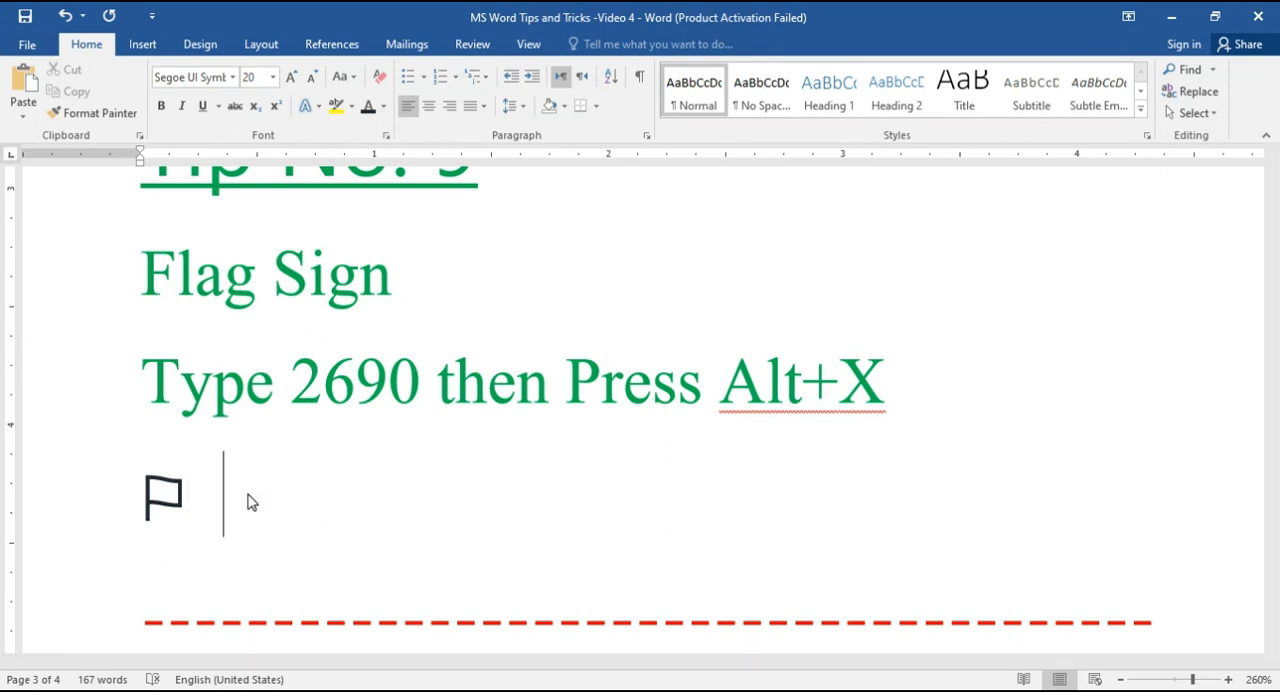
pyautogui.write('269')
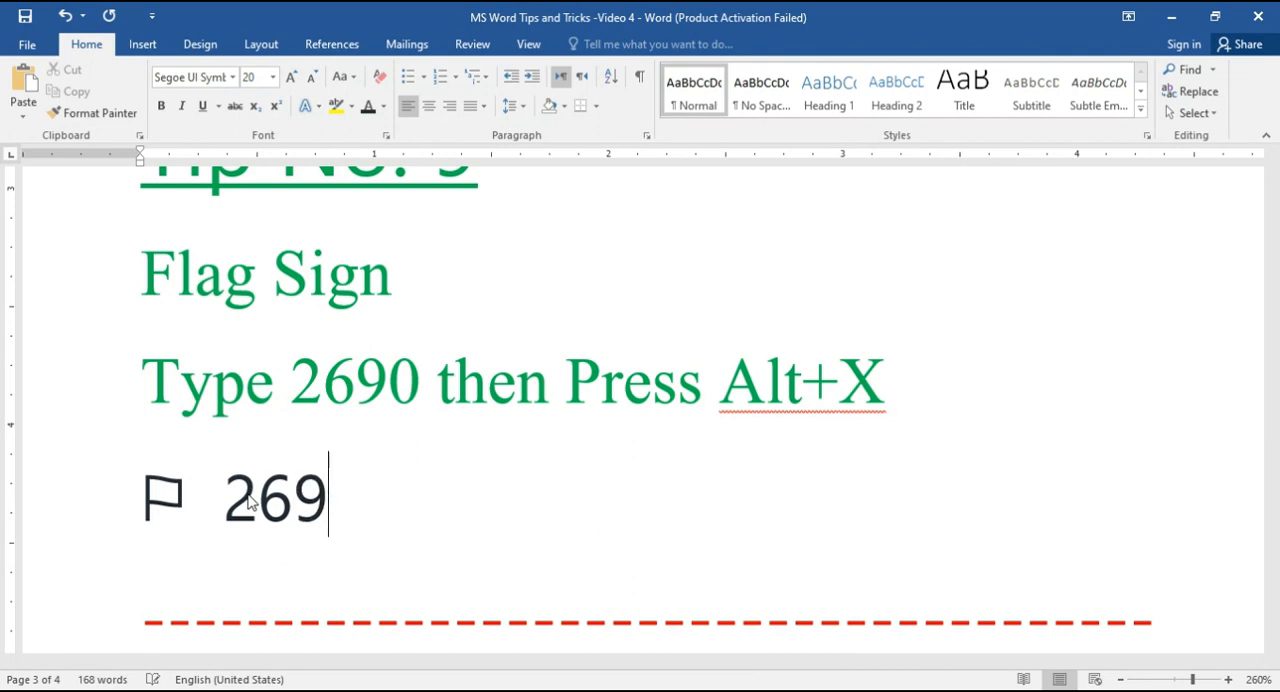
pyautogui.write('0')
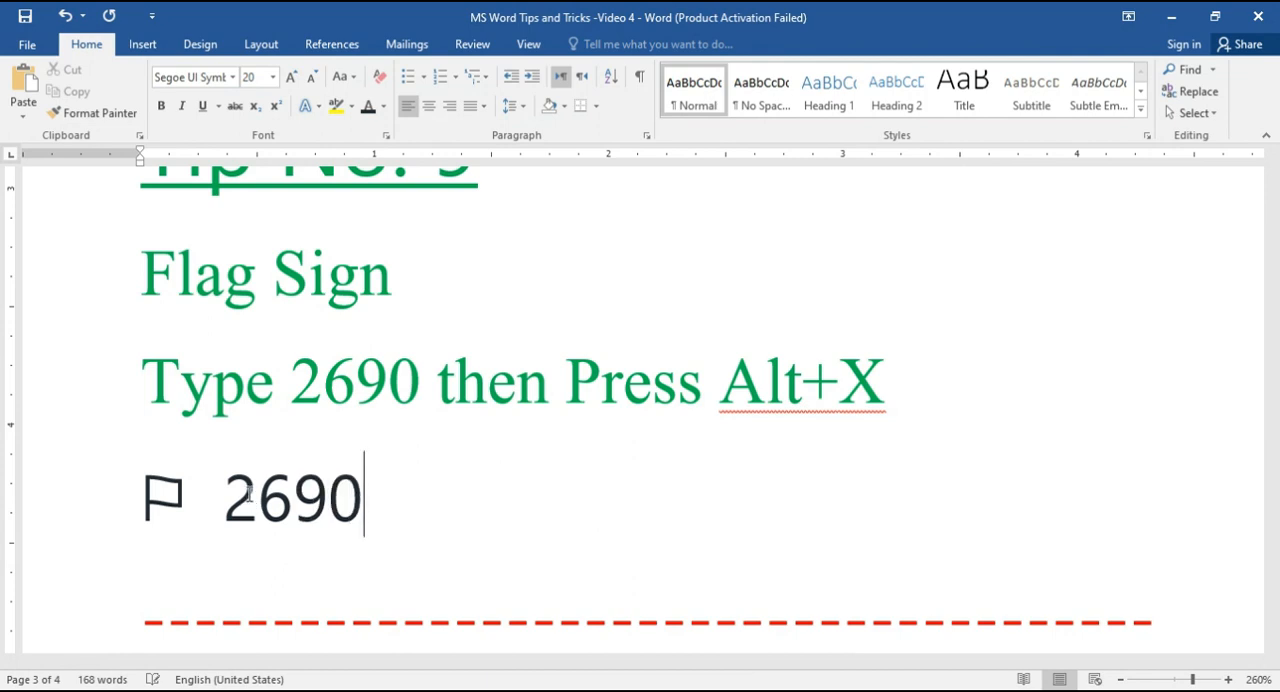
pyautogui.hotkey('alt', 'x')
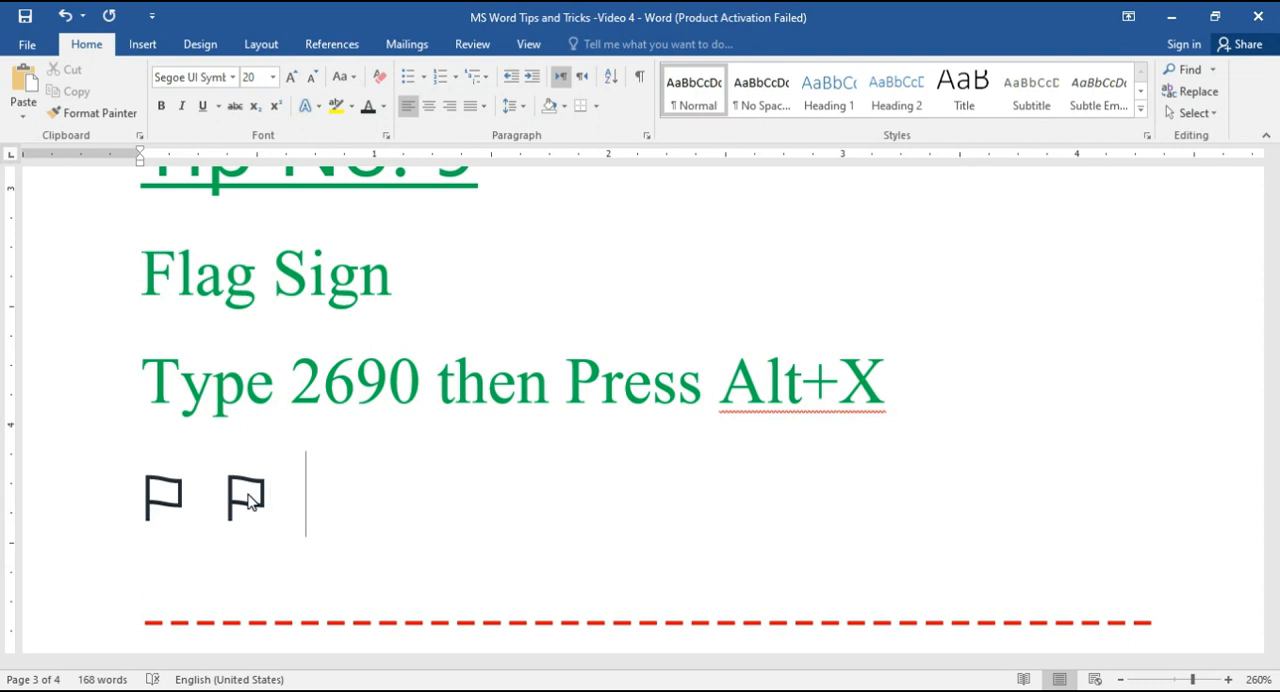
pyautogui.write('2690')
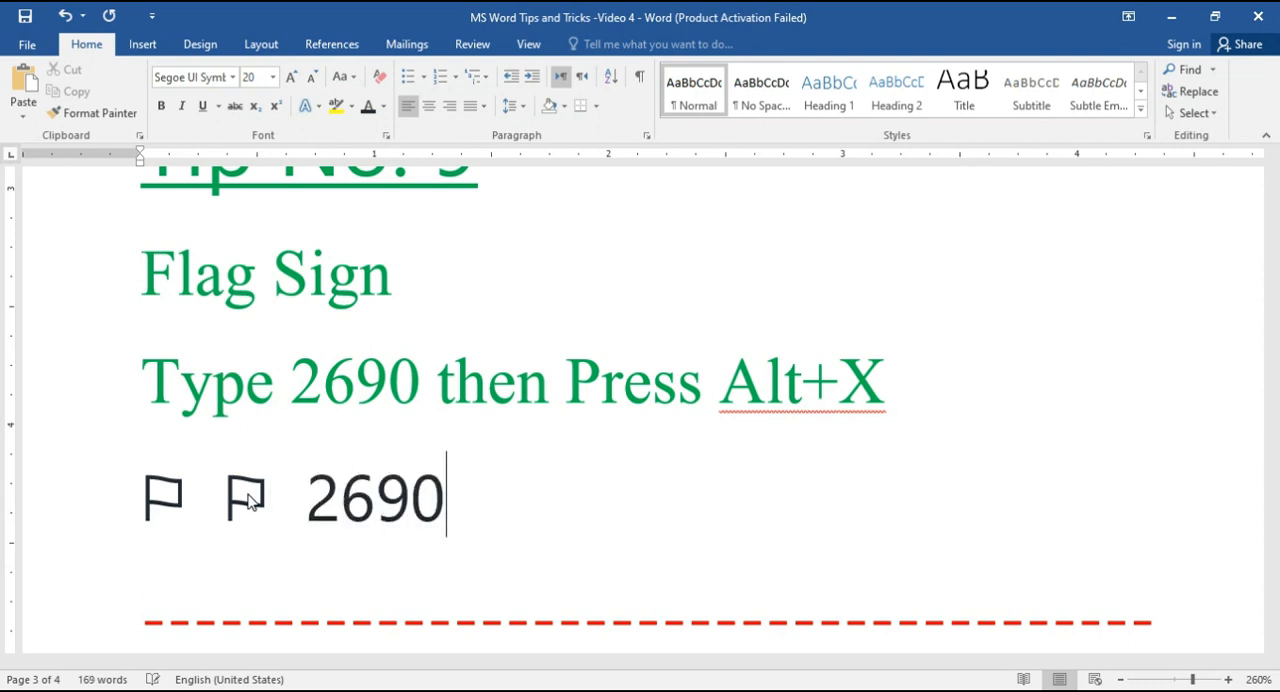
pyautogui.hotkey('alt', 'x')
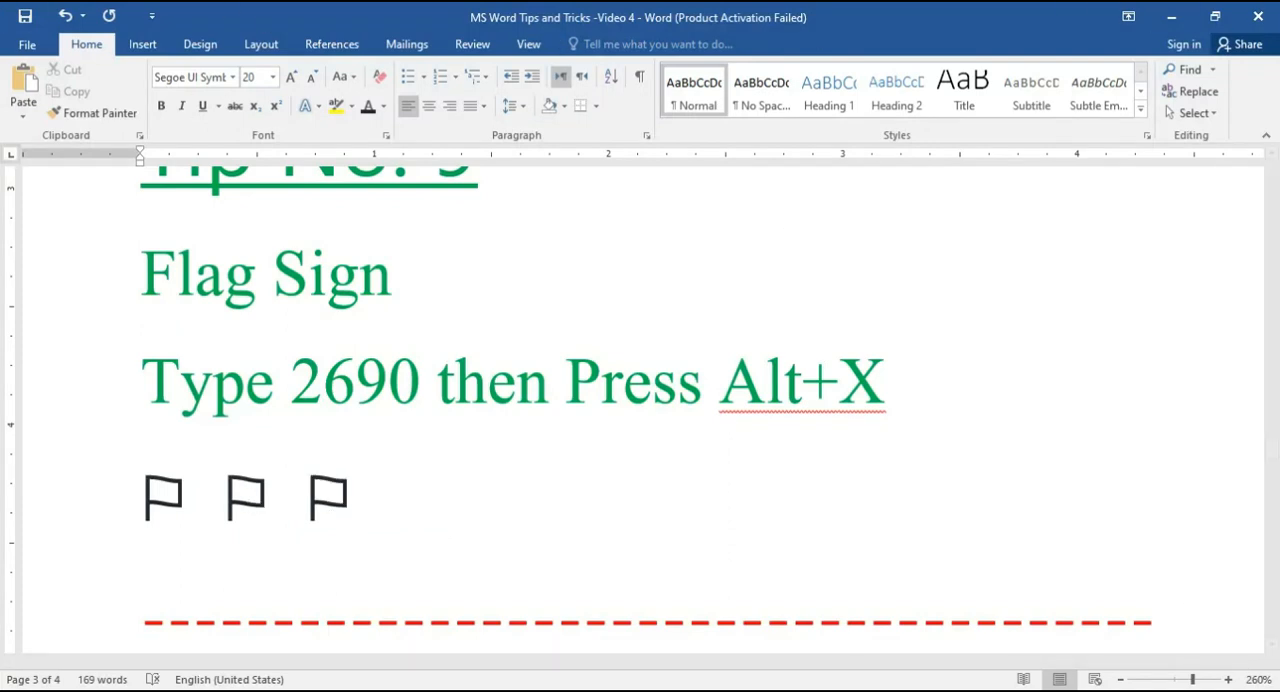
# Step: Start a new line below the coloured arrow examples under Tip No. 10 and insert a left arrow by converting the code 2190 to Unicode
pyautogui.scroll(-5, 386, 468)
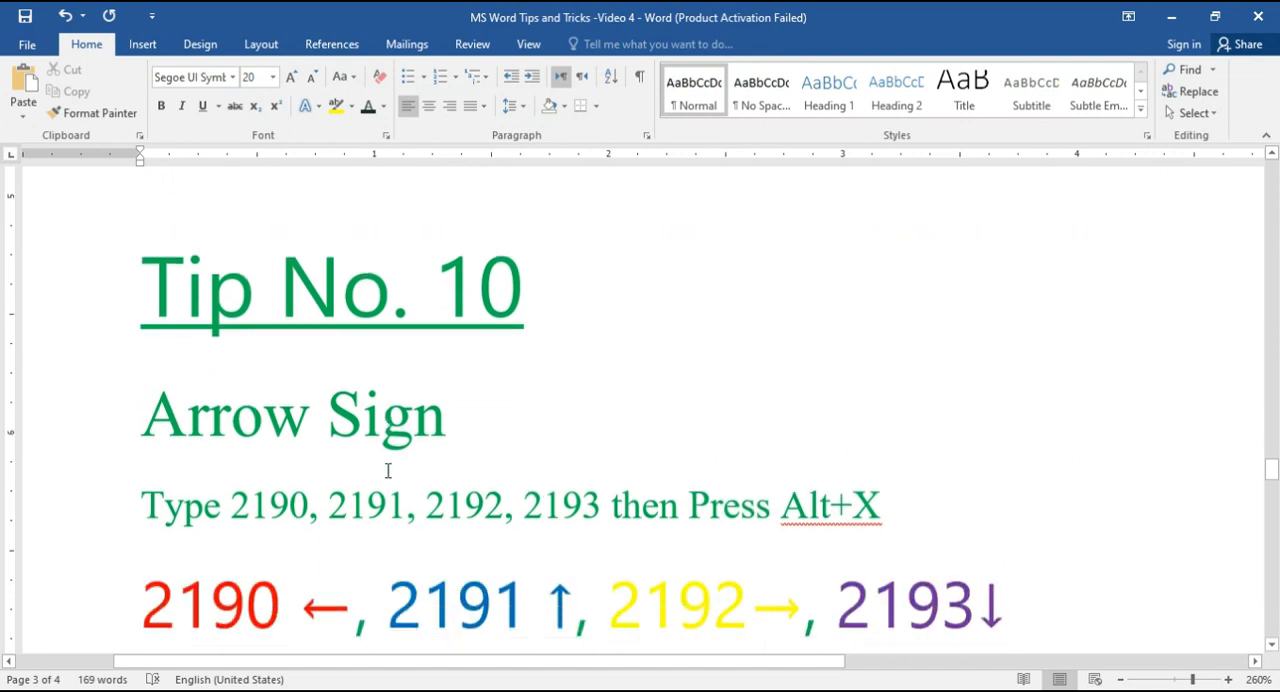
pyautogui.scroll(-3, 51, 372)
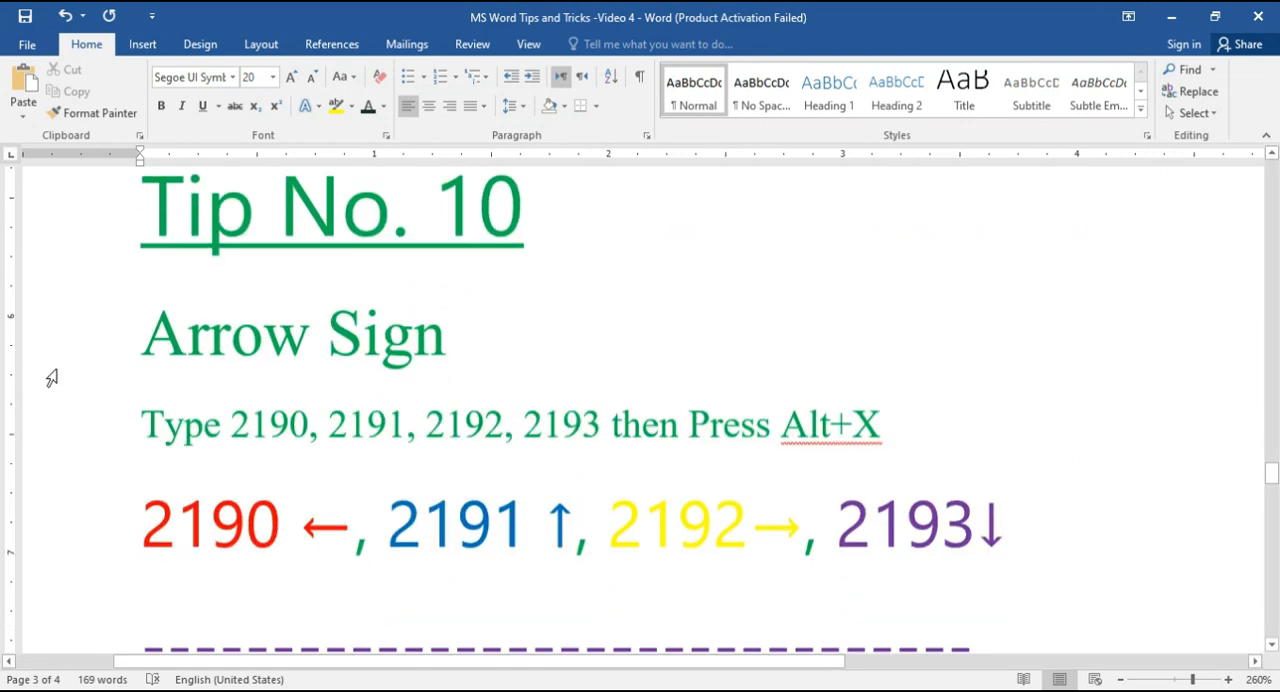
pyautogui.scroll(2, 51, 378)
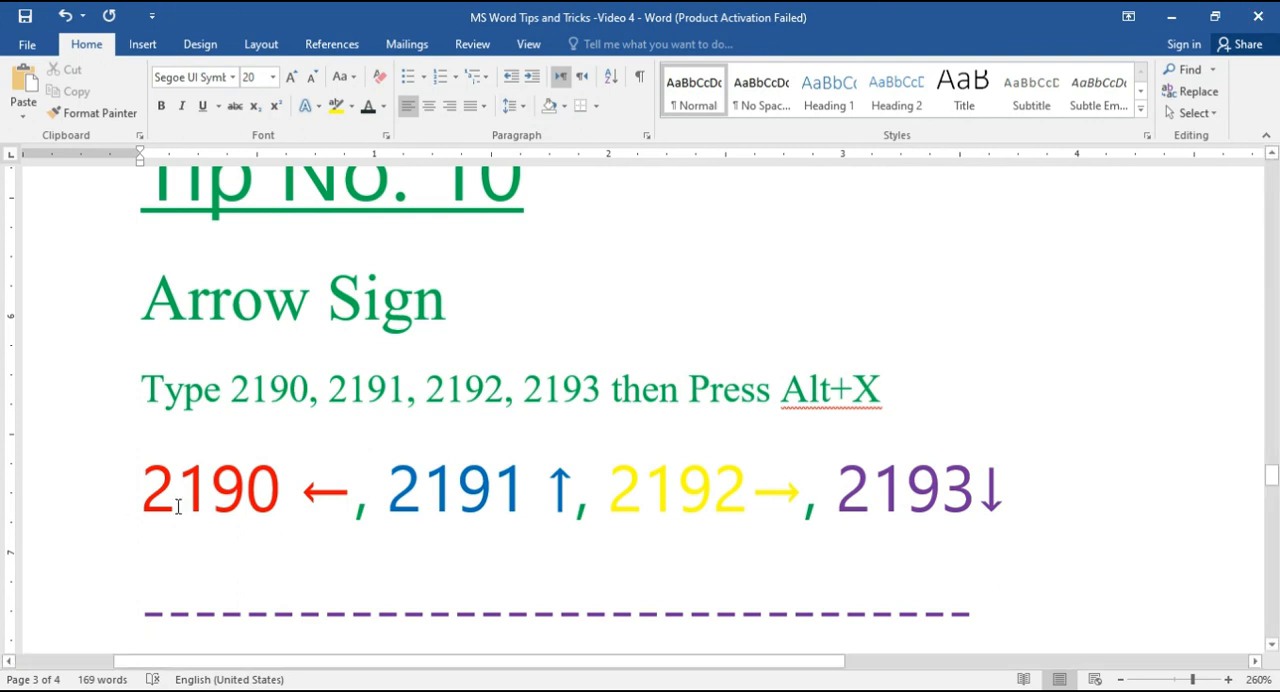
pyautogui.click(188, 585)
pyautogui.click(1022, 500)
pyautogui.press('Return')
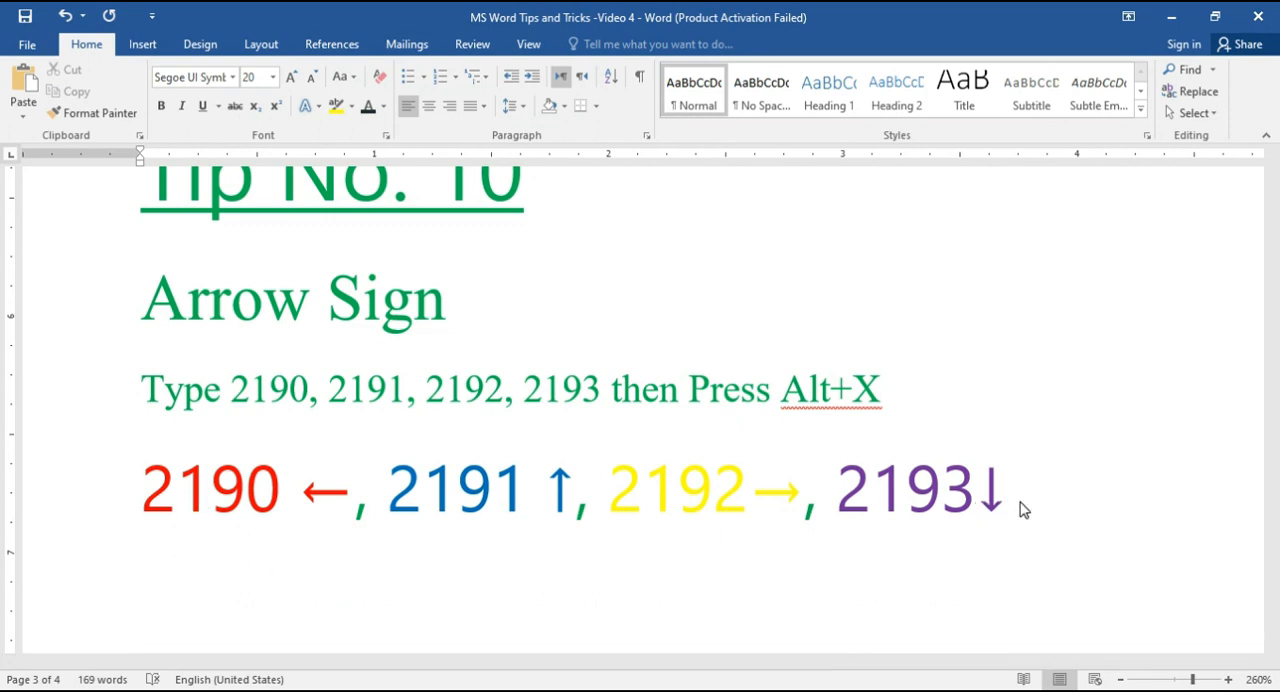
pyautogui.write('2190')
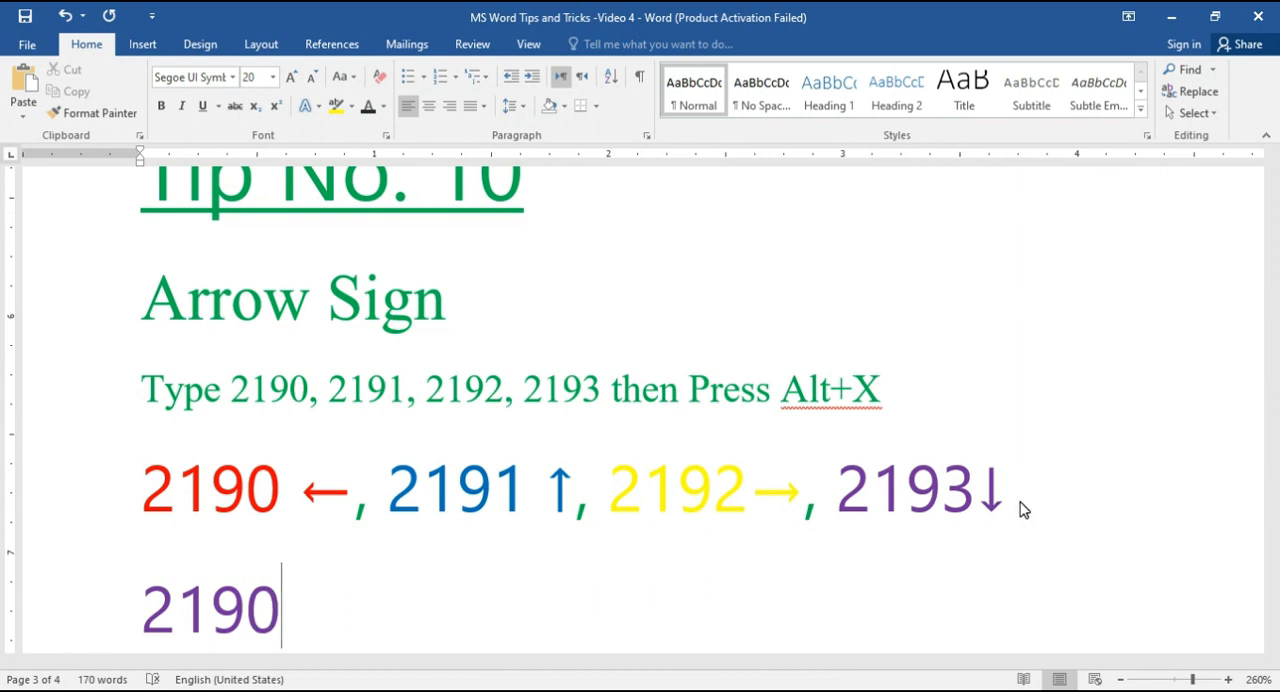
pyautogui.hotkey('alt', 'x')
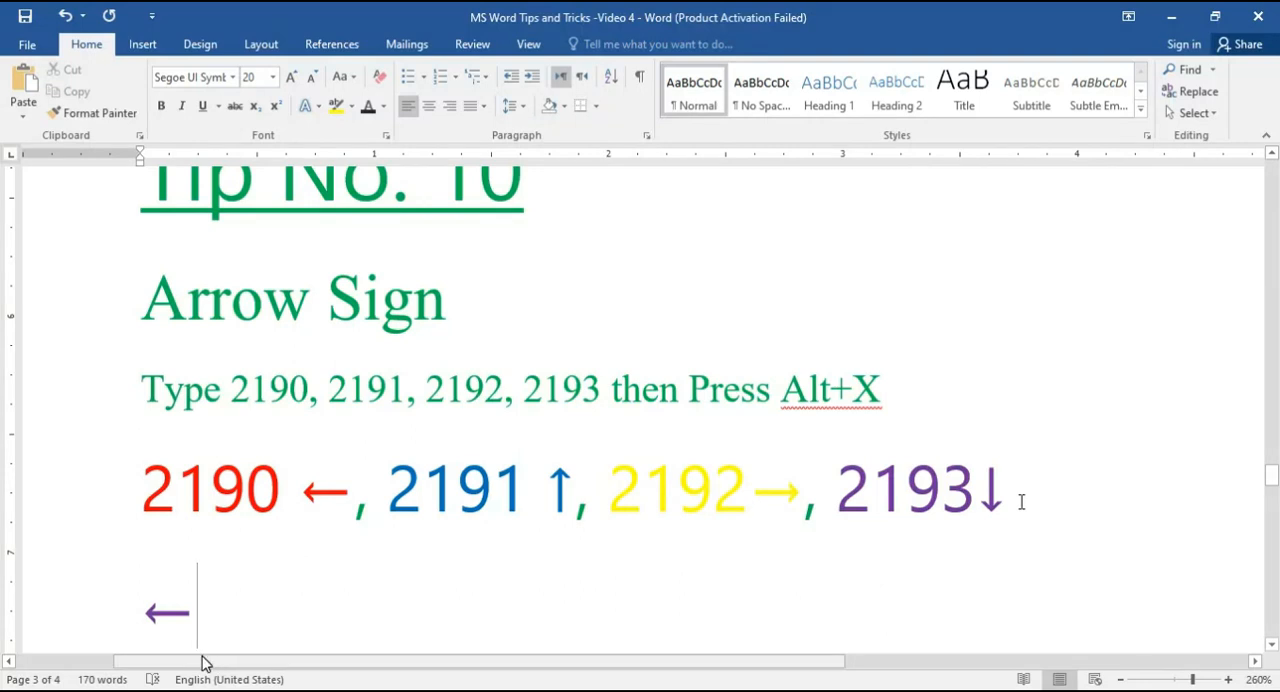
# Step: Continue the new arrow line with a comma-separated up arrow from code 2191 and right arrow from code 2192, each converted to Unicode
pyautogui.write(', ')
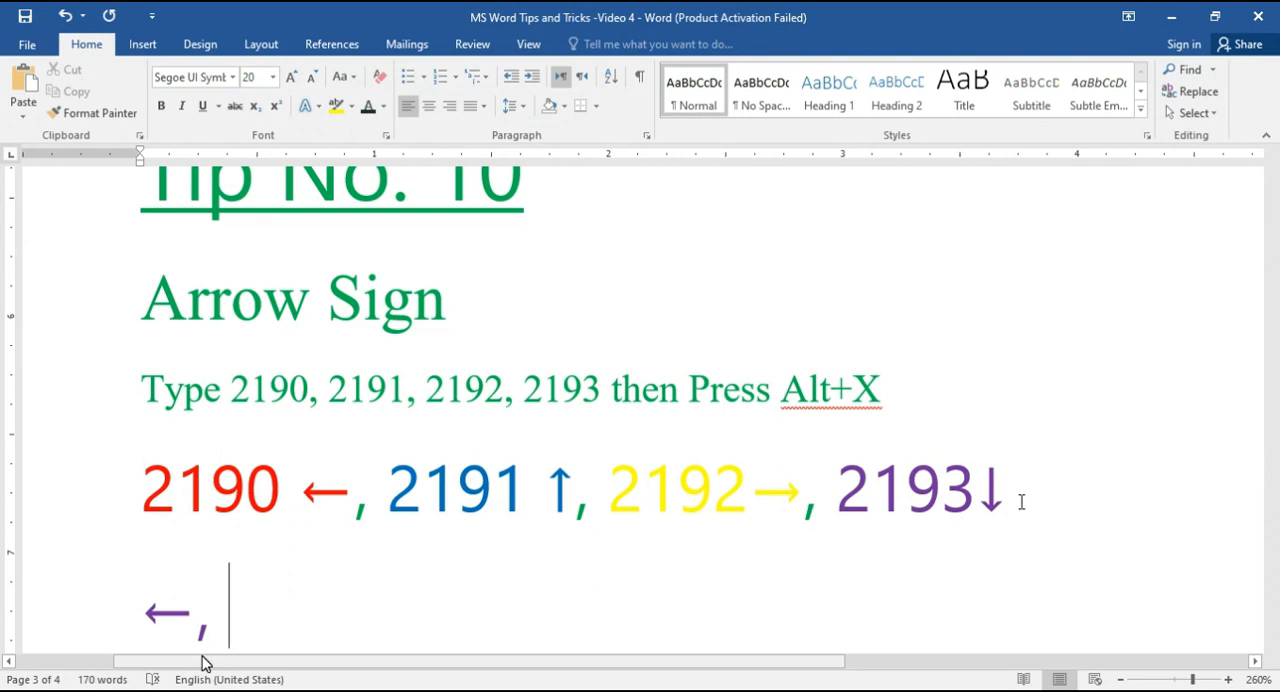
pyautogui.write('2191')
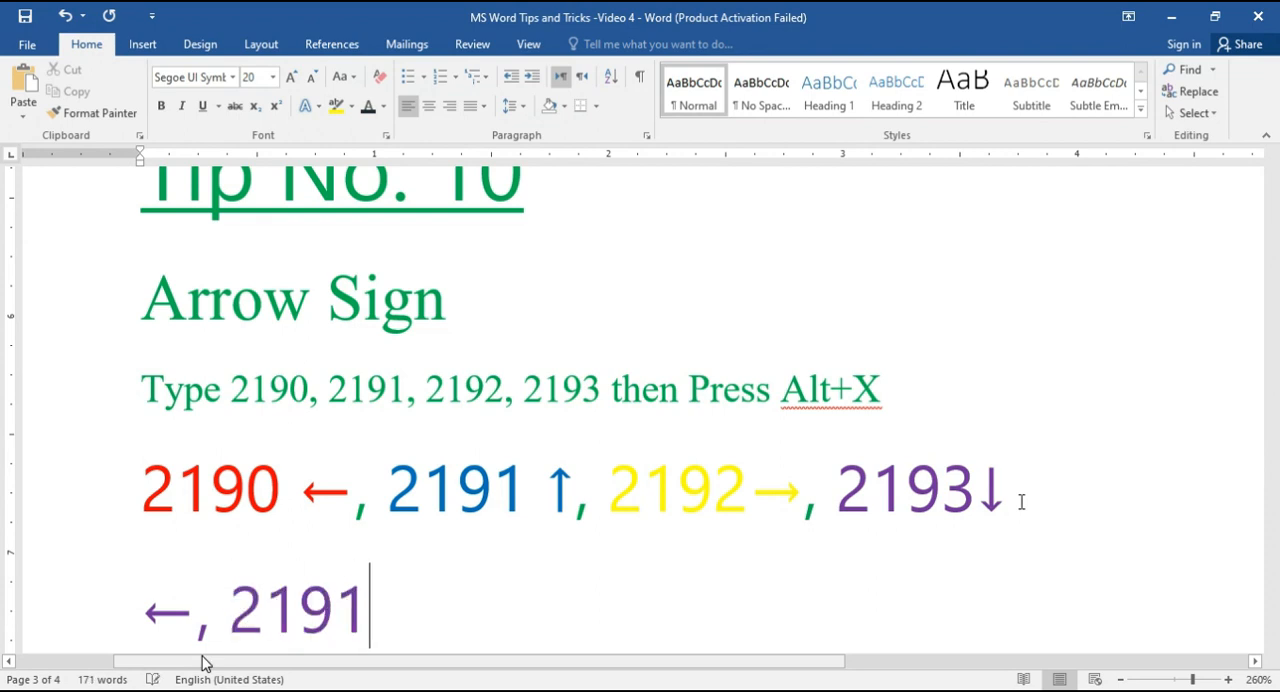
pyautogui.hotkey('alt', 'x')
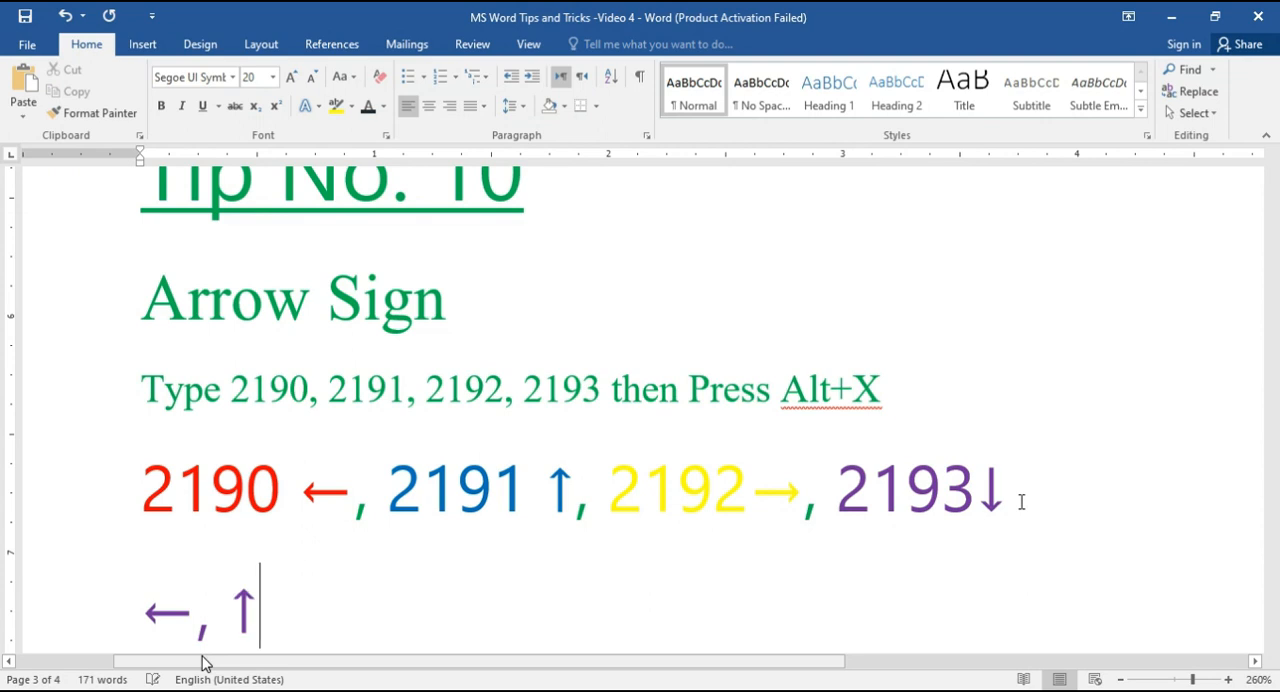
pyautogui.write(', 219')
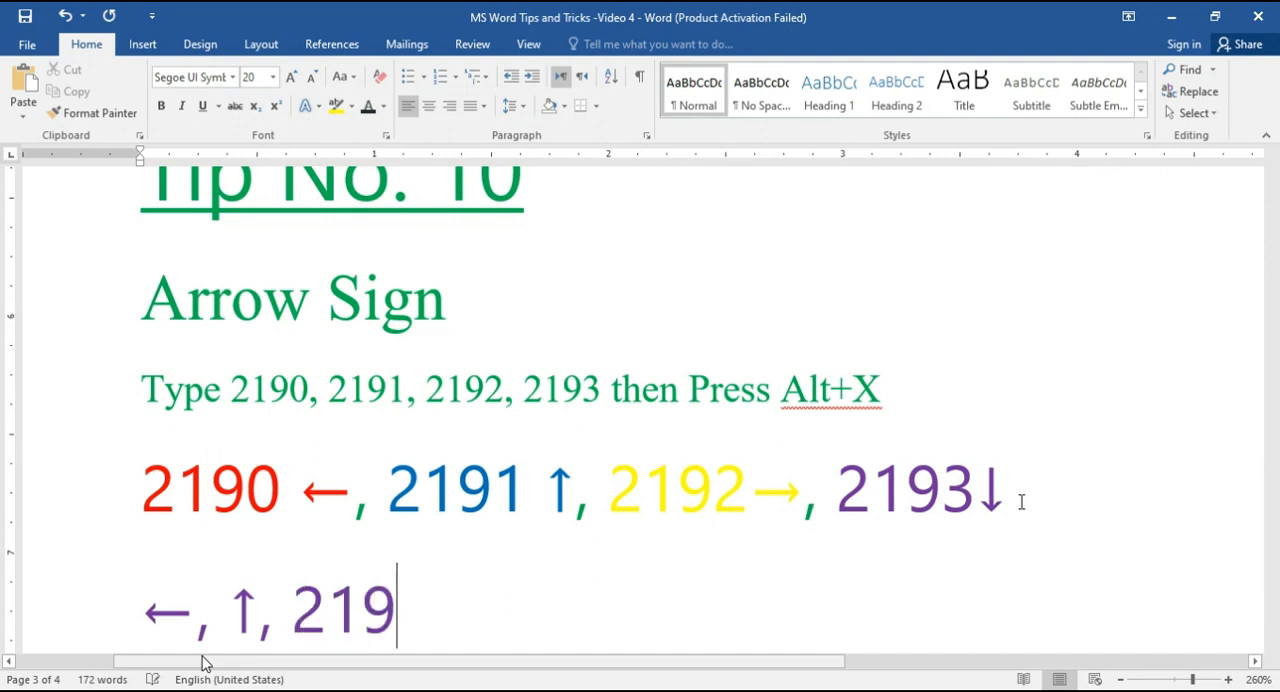
pyautogui.write('2')
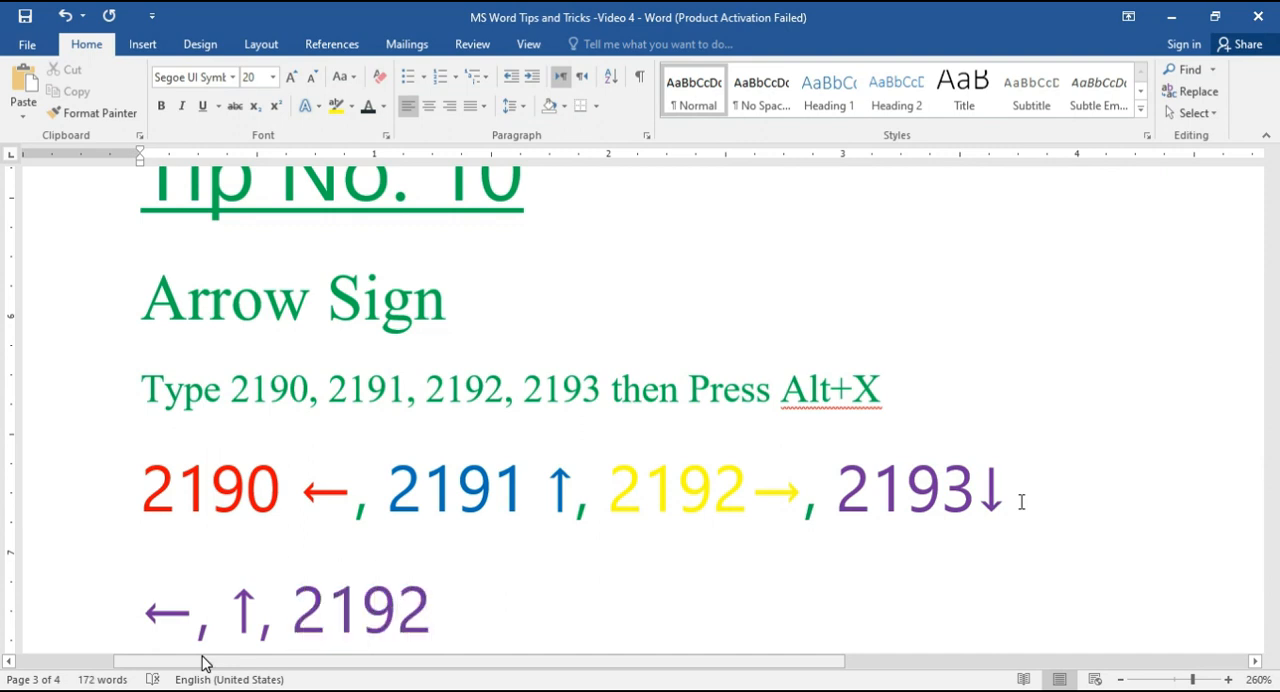
pyautogui.hotkey('alt', 'x')
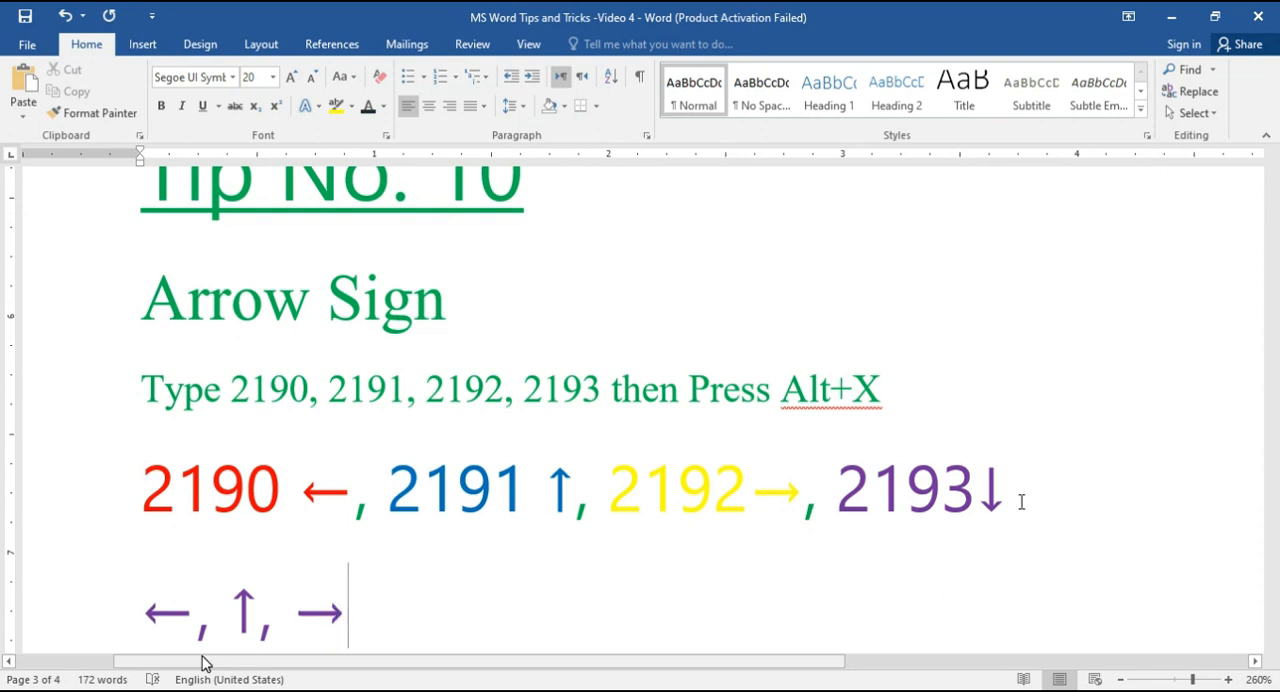
# Step: Add a comma and a down arrow at the end of the new arrow line by converting the code 2193 to Unicode
pyautogui.write(', 21')
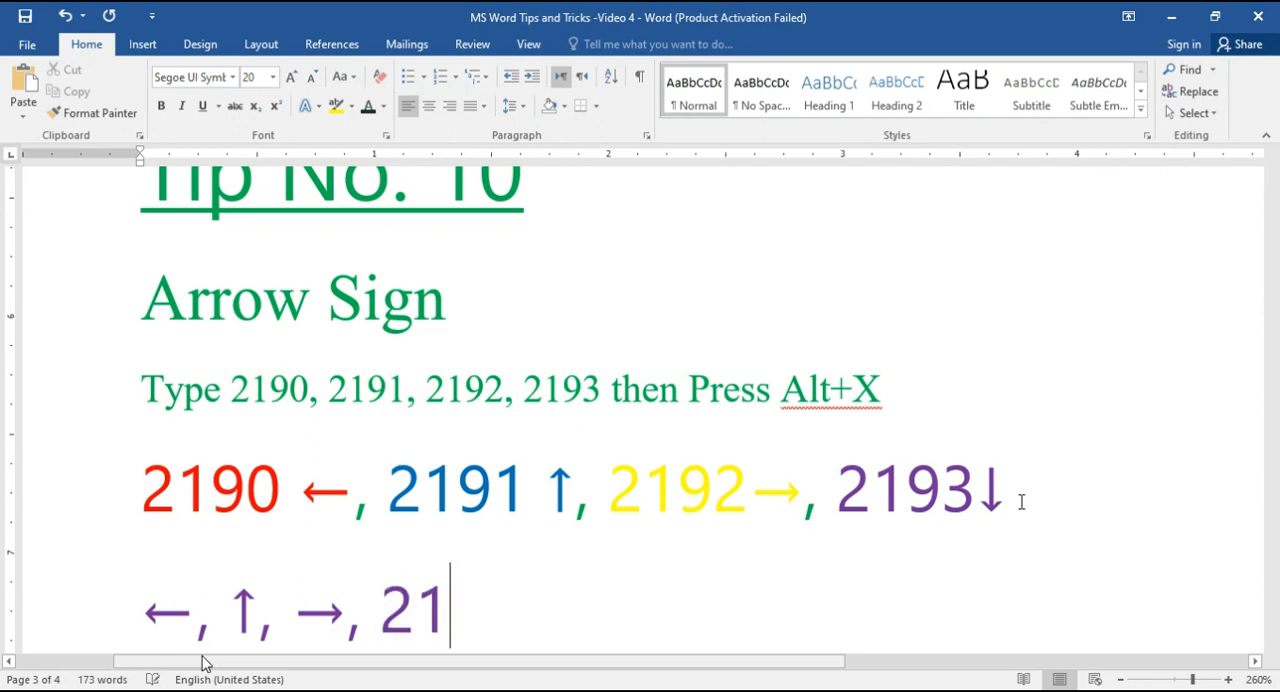
pyautogui.write('93')
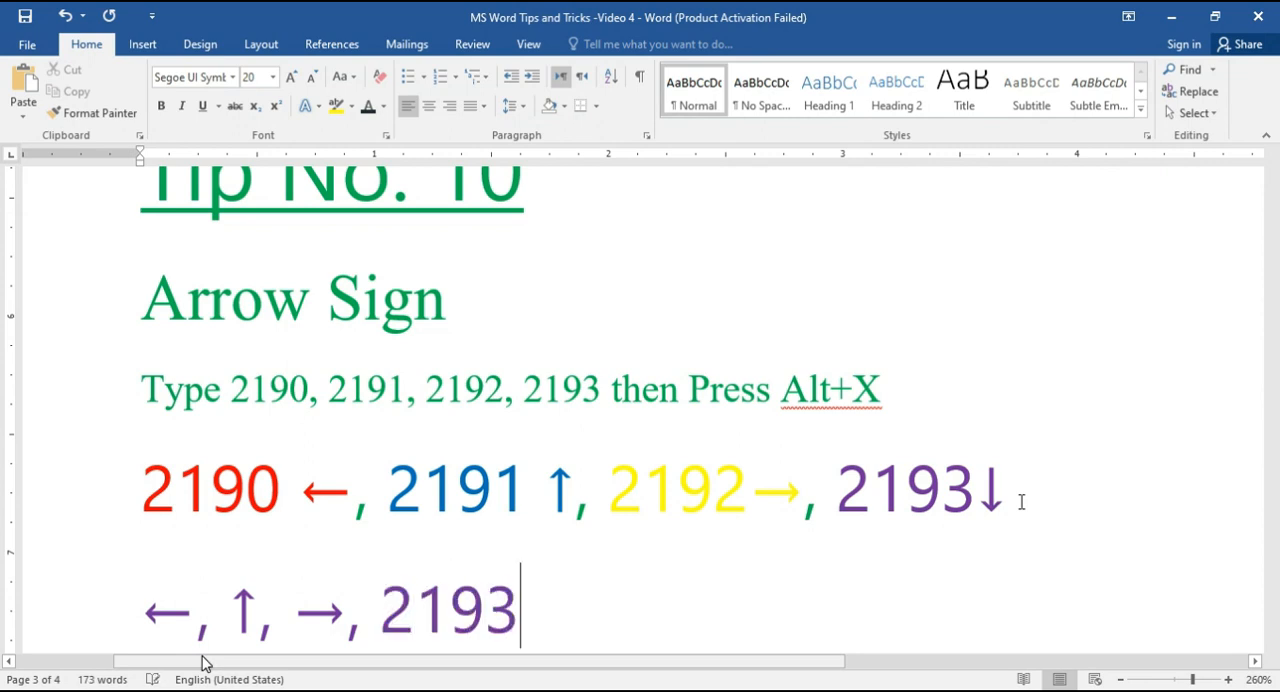
pyautogui.hotkey('alt', 'x')
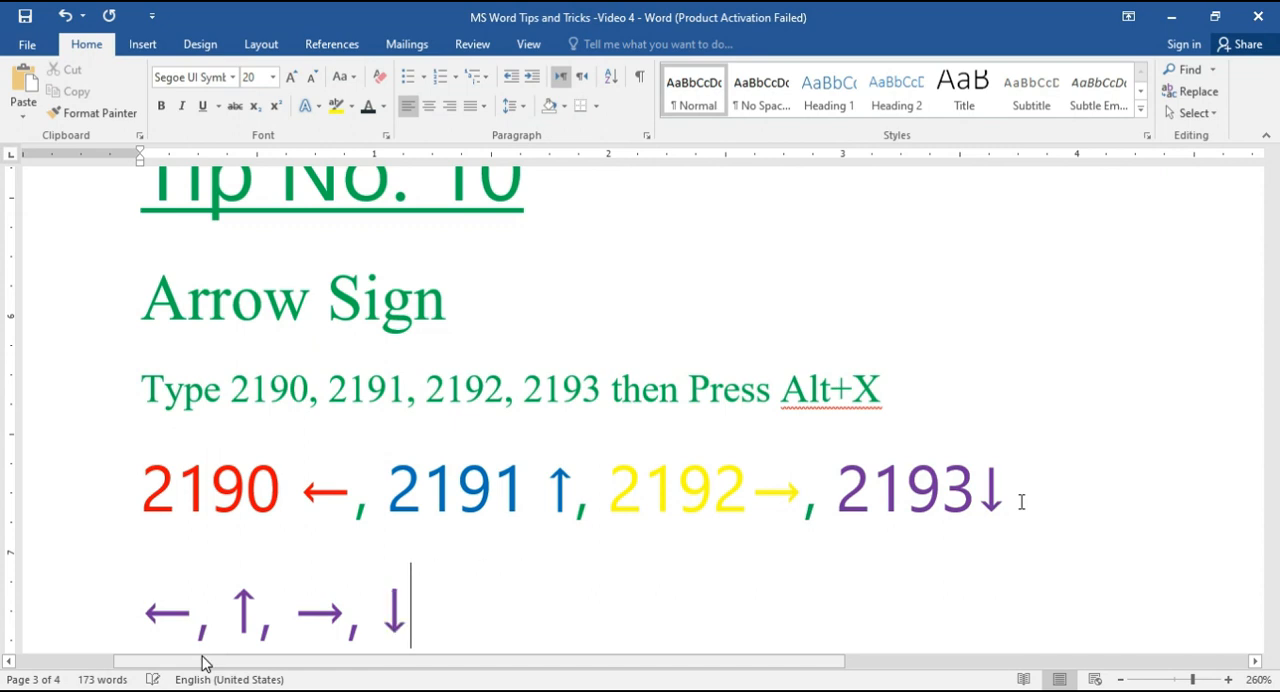